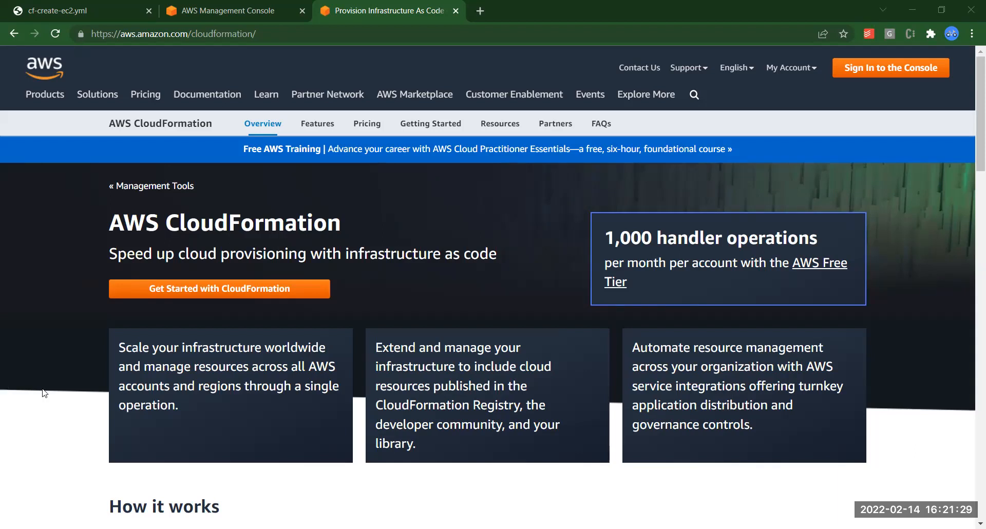
Step: Examine the "How it works" diagram on the AWS CloudFormation overview page
scroll(44, 393, "down", 1)
scroll(44, 393, "down", 5)
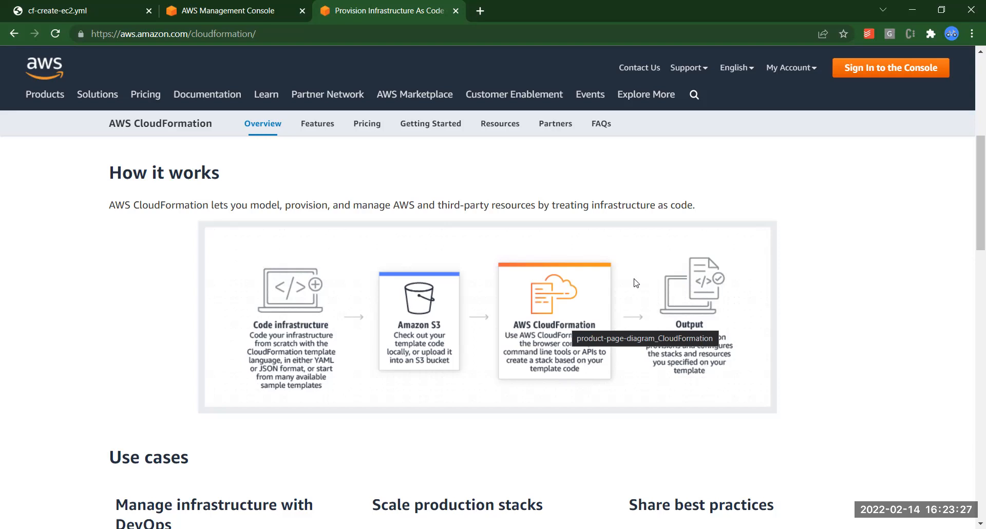
Step: Examine the cf-create-ec2.yml template, covering the Ec2Instance resource, its type, and its ImageId and InstanceType properties
left_click(85, 11)
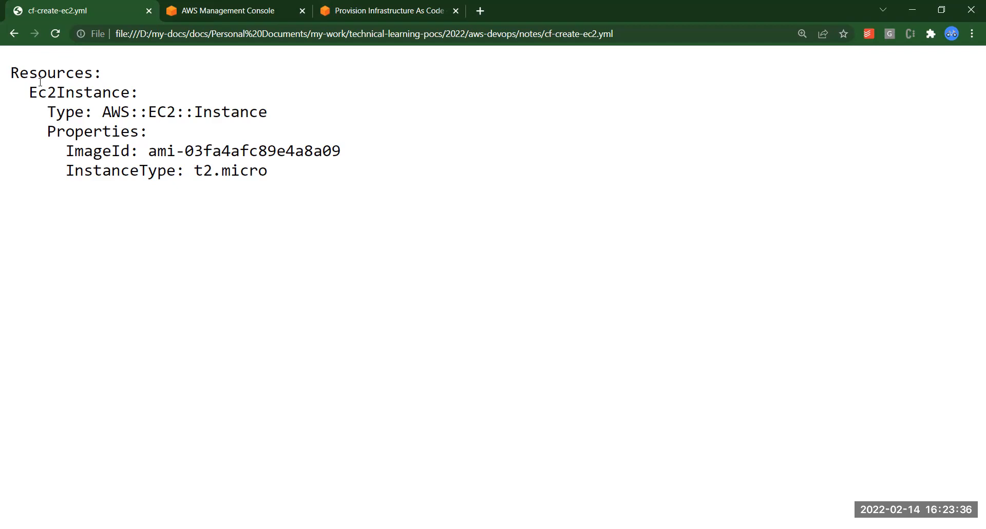
double_click(55, 96)
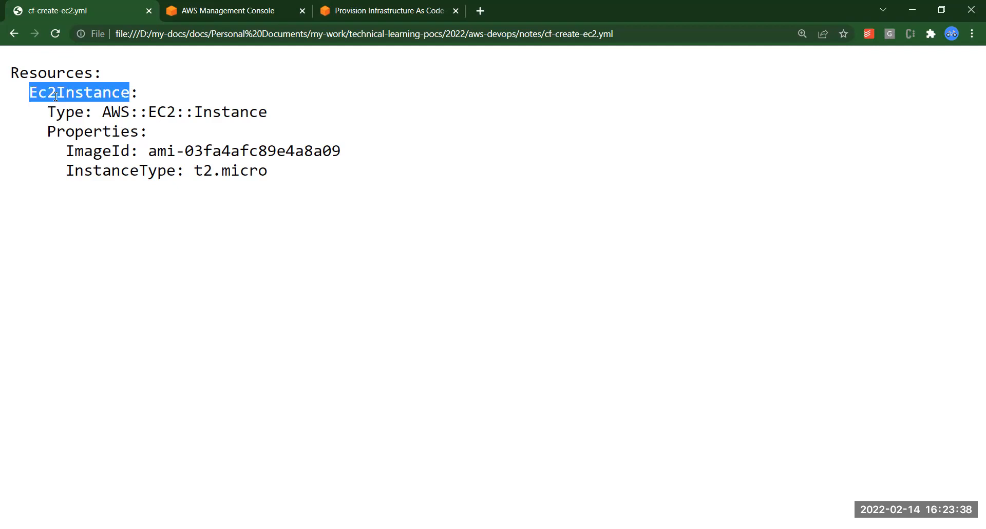
double_click(58, 114)
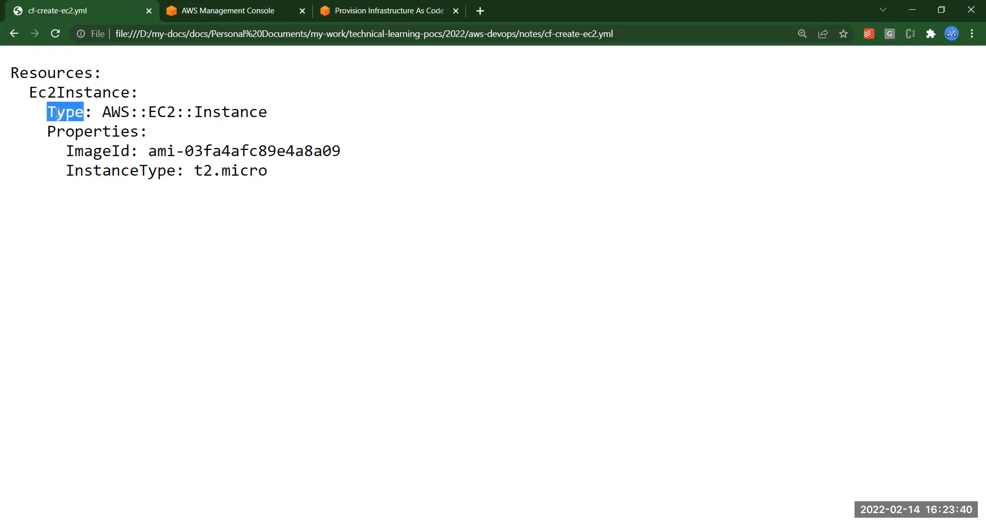
double_click(64, 96)
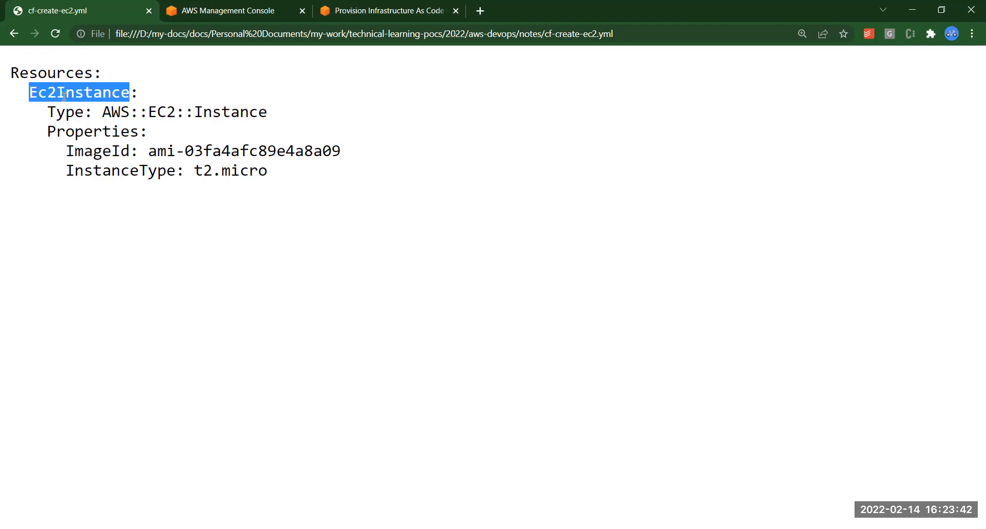
double_click(60, 115)
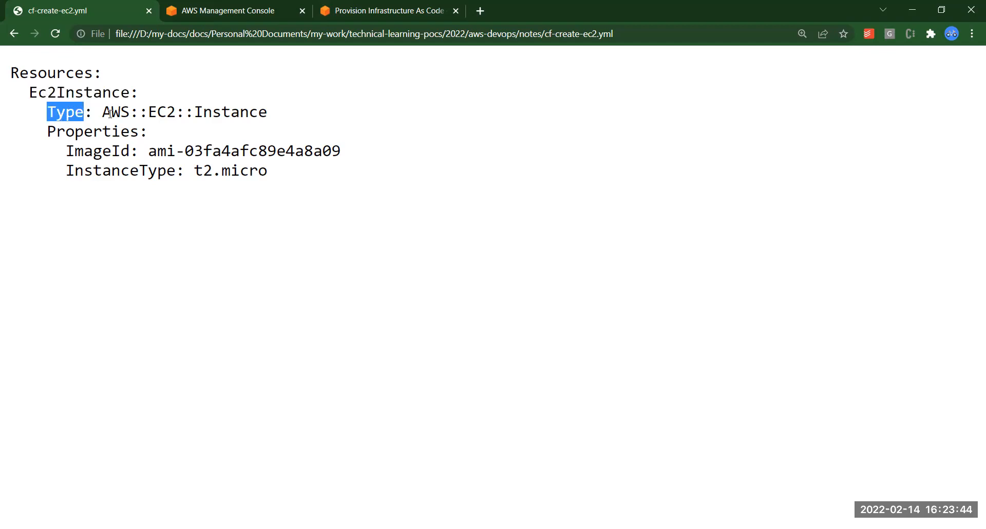
double_click(116, 112)
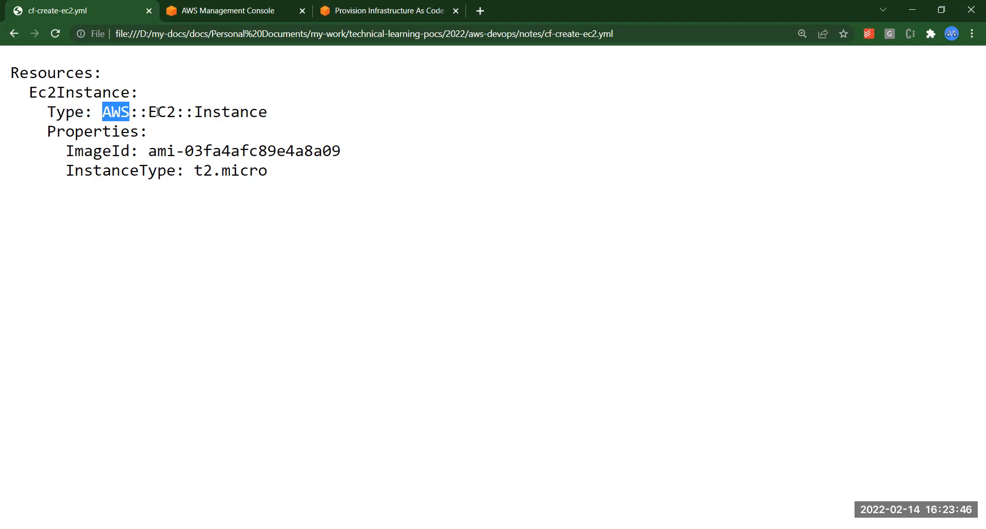
left_click_drag(158, 111, 229, 114)
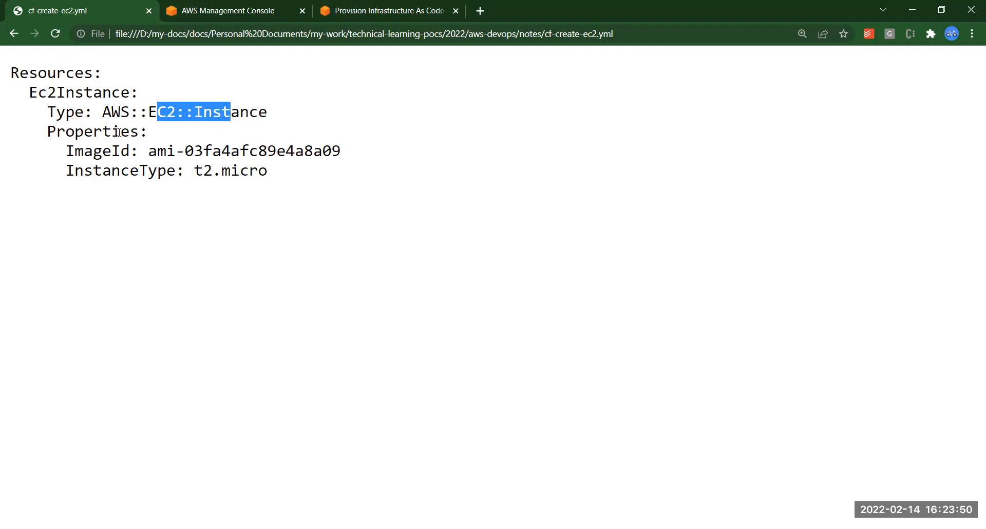
double_click(100, 134)
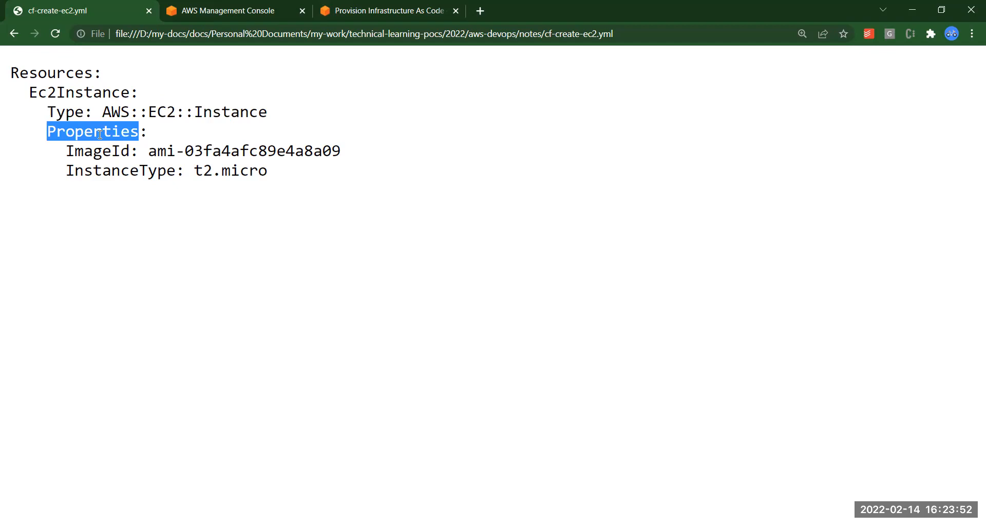
left_click(91, 157)
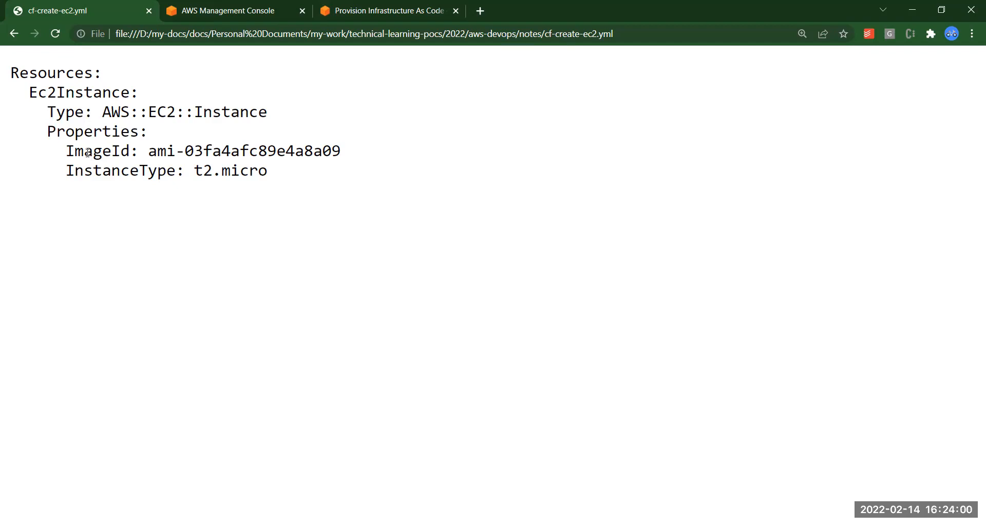
double_click(263, 153)
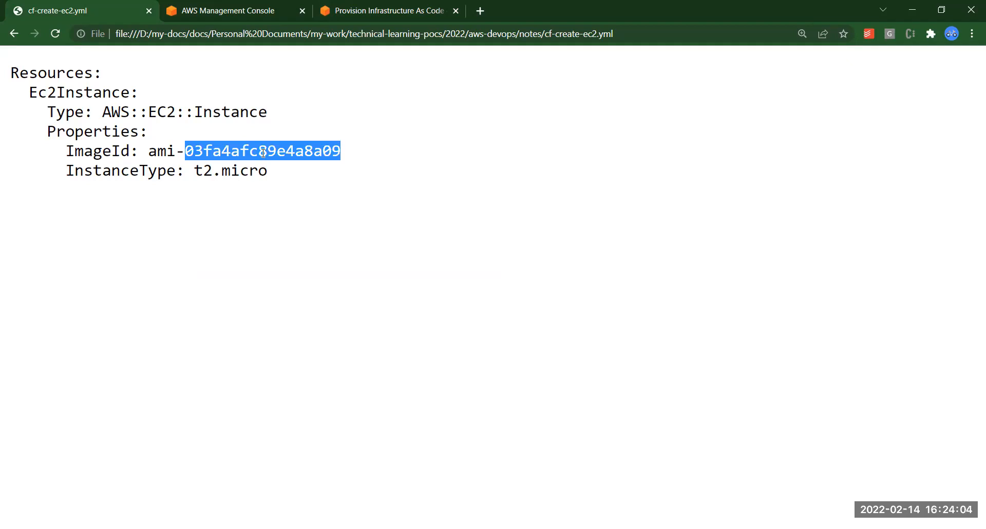
double_click(153, 172)
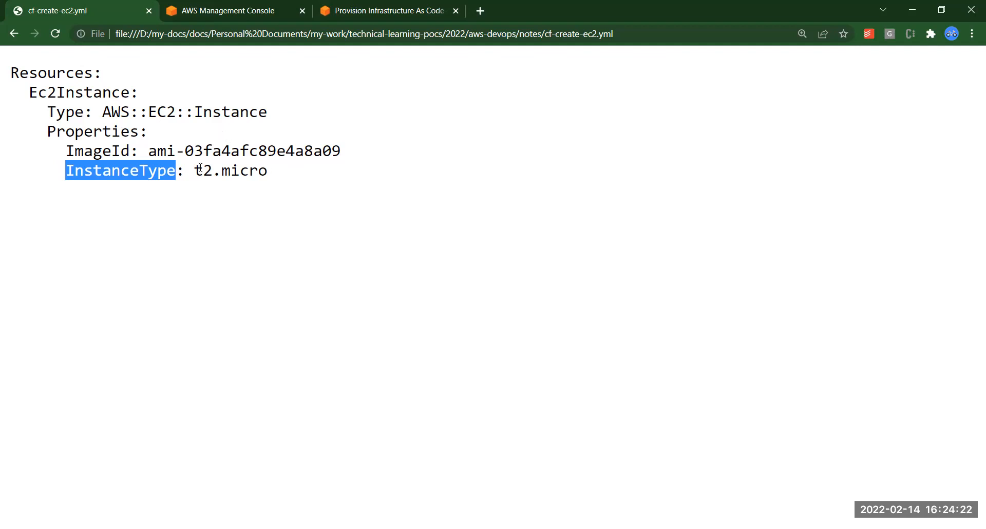
double_click(231, 174)
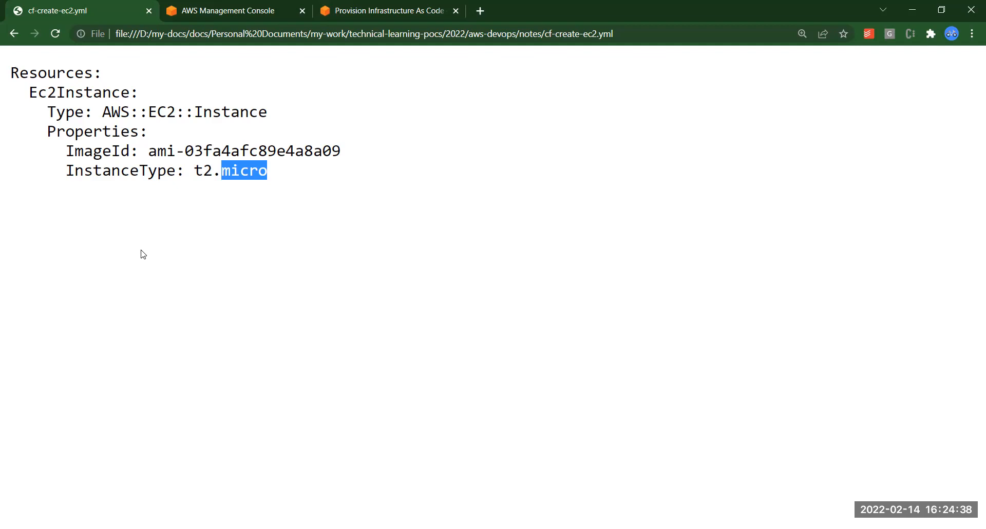
Step: Switch to the AWS Management Console, search for "cloudform" and open the CloudFormation service
left_click(193, 4)
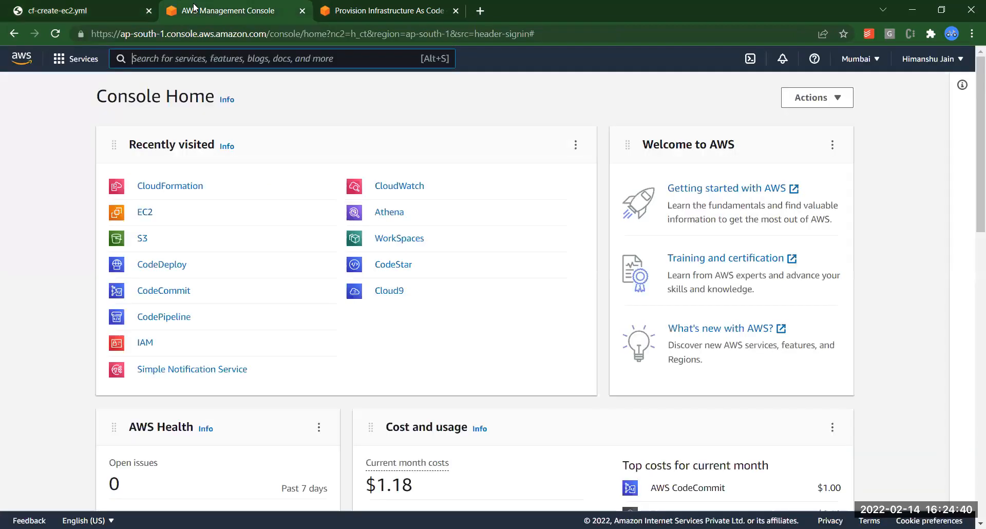
left_click(199, 60)
type("cloudform")
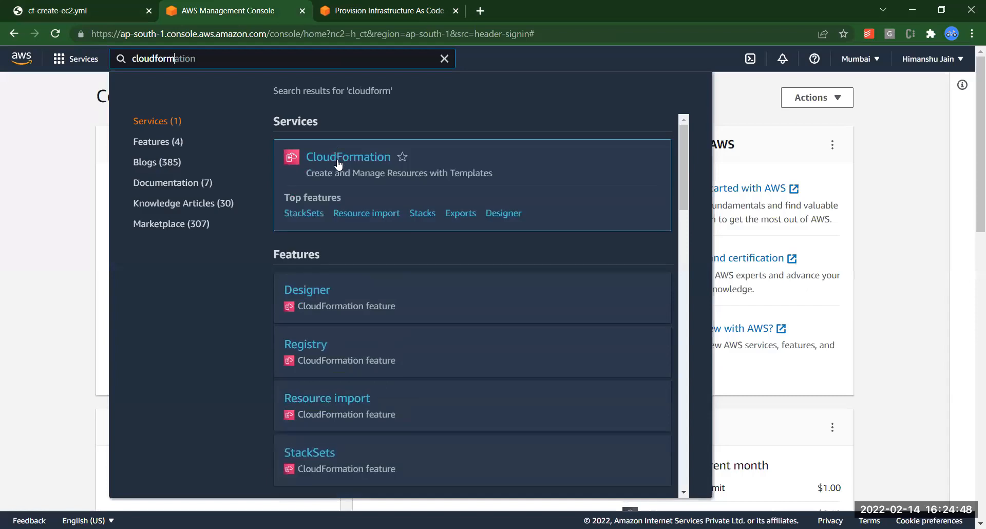
left_click(338, 164)
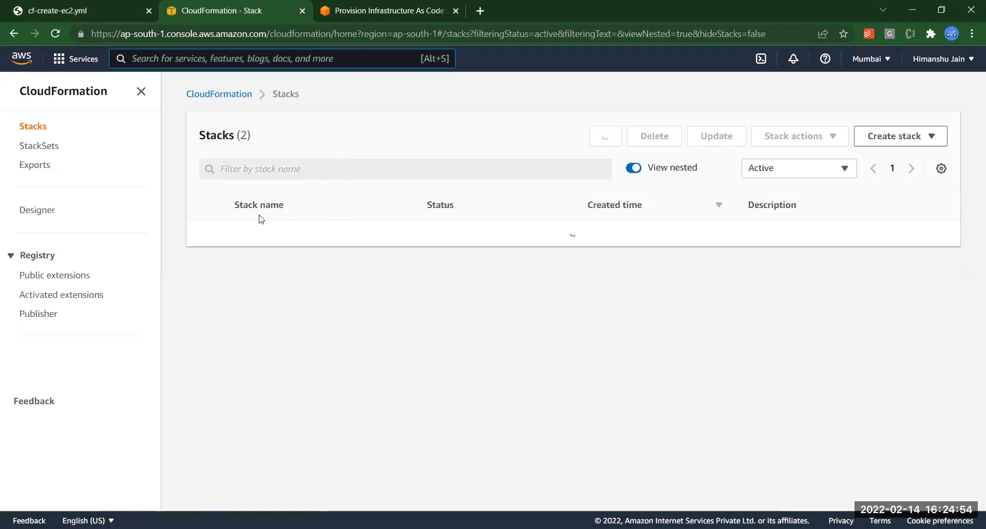
Step: Start a new stack from the CloudFormation home page and look through the available sample templates before returning to the ready-template option
left_click(224, 95)
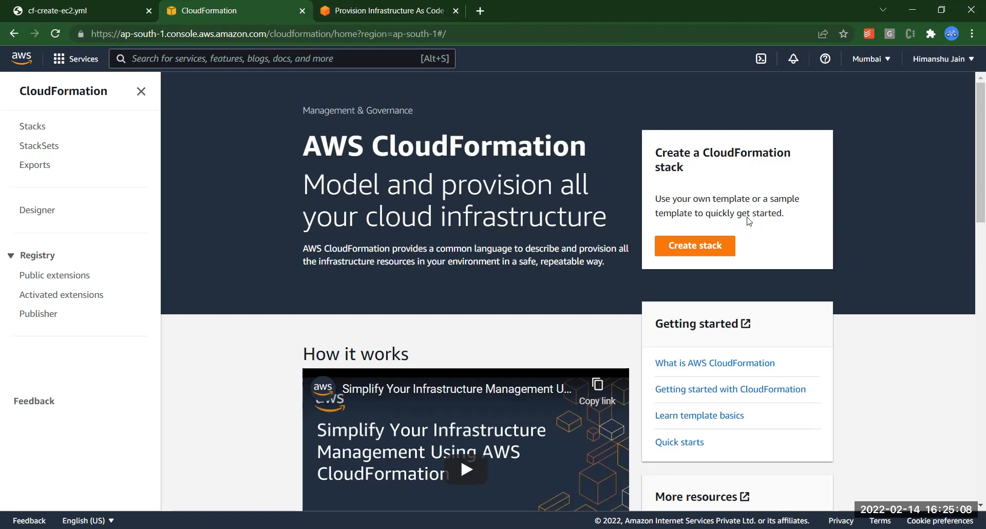
double_click(732, 198)
left_click(688, 247)
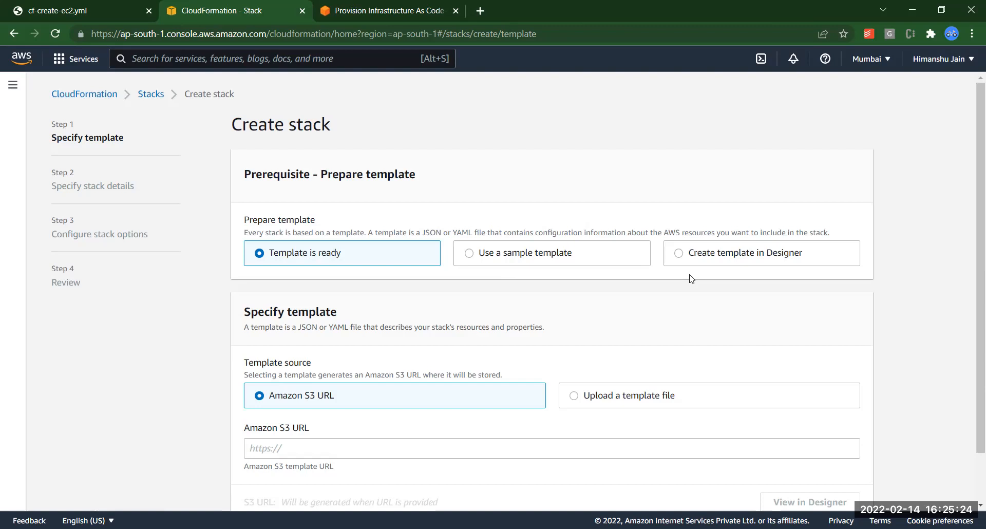
left_click(494, 256)
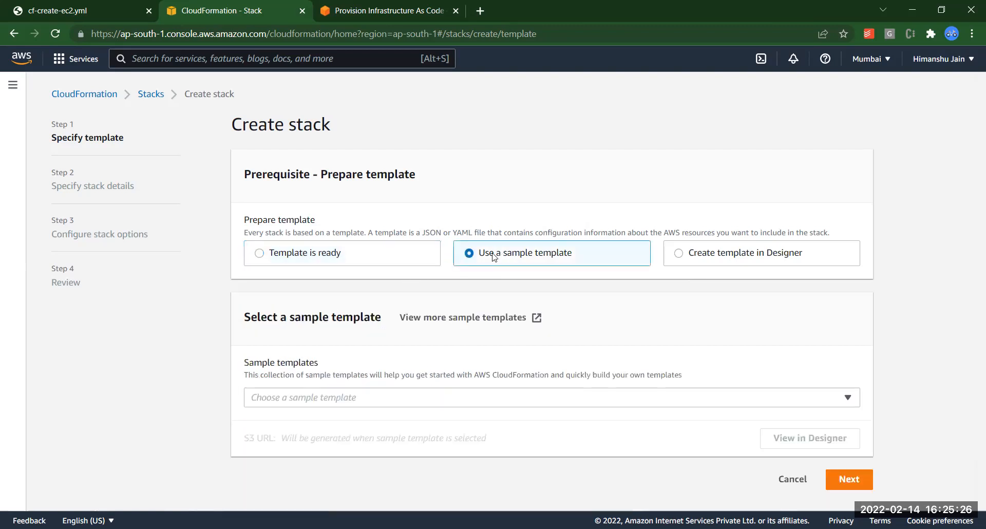
left_click(432, 401)
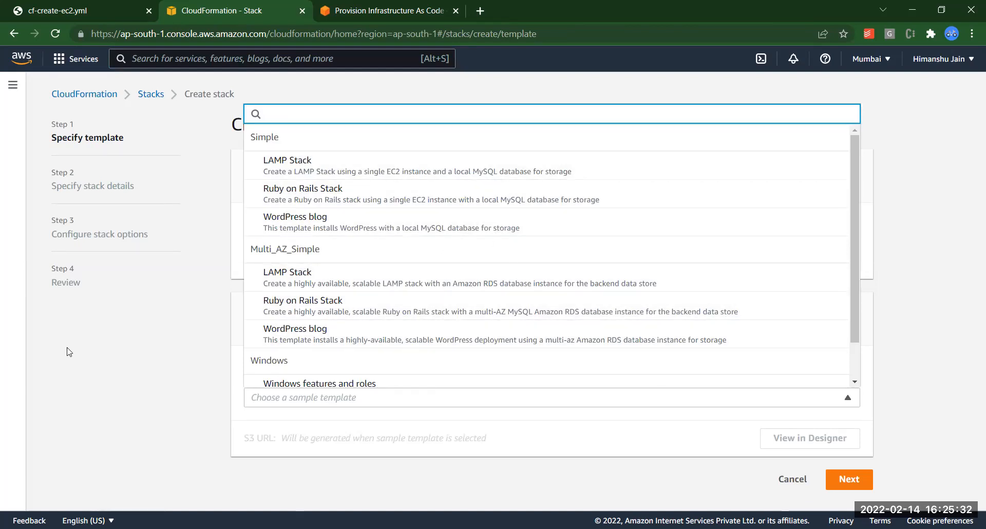
left_click(129, 342)
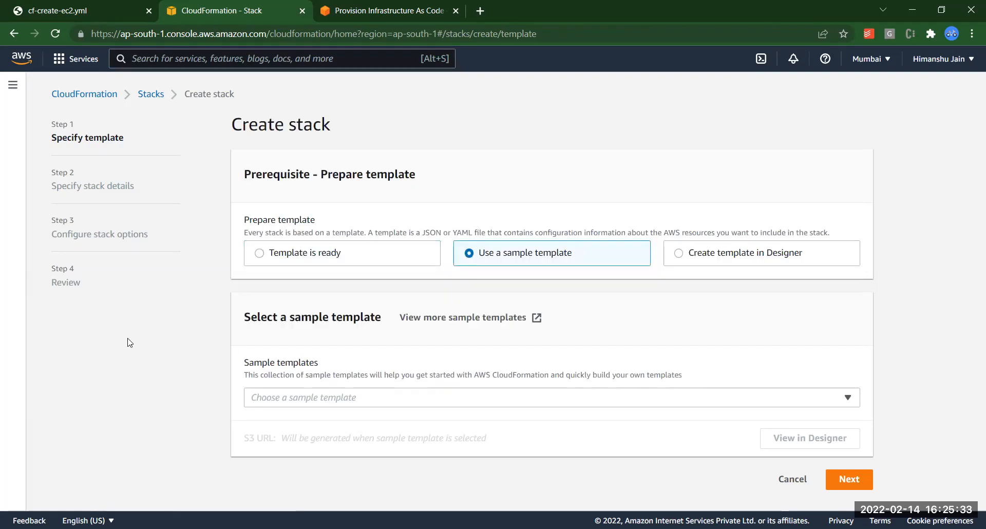
left_click(279, 252)
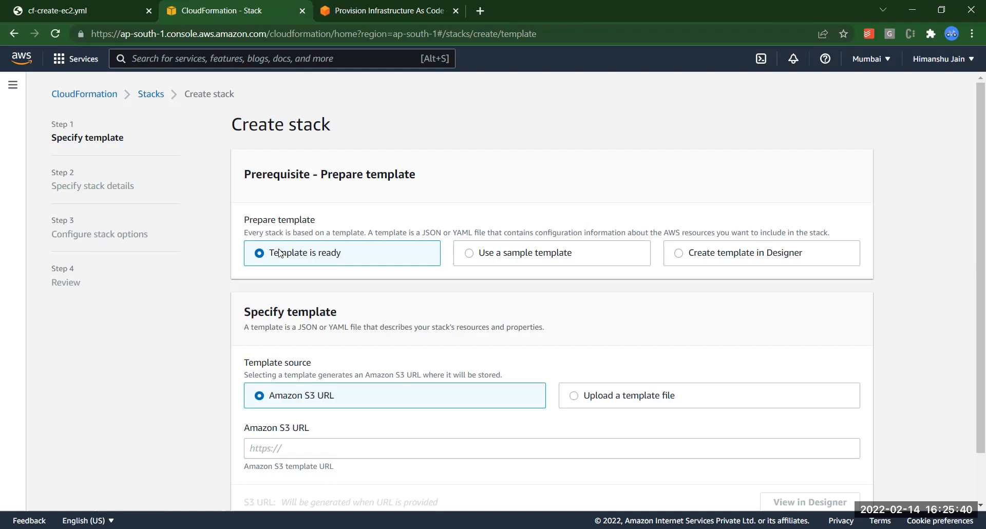
Step: Look at the option of creating the template in Designer, opening a blank template there and closing it unsaved
left_click(741, 259)
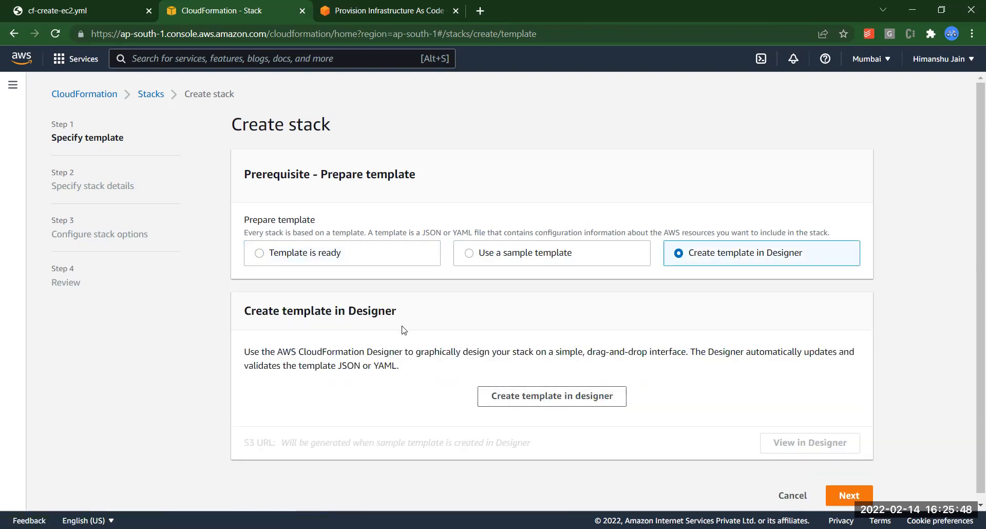
left_click(547, 397)
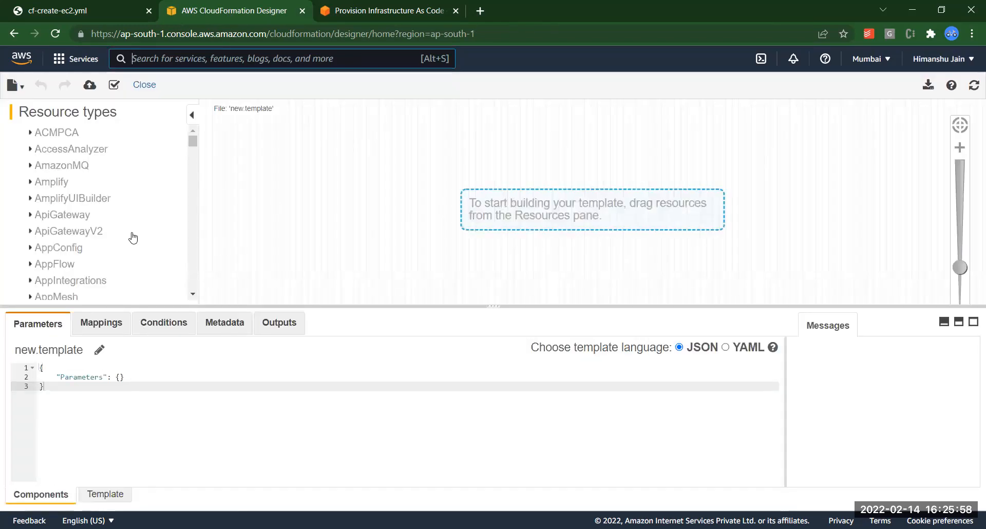
left_click(141, 87)
left_click(563, 107)
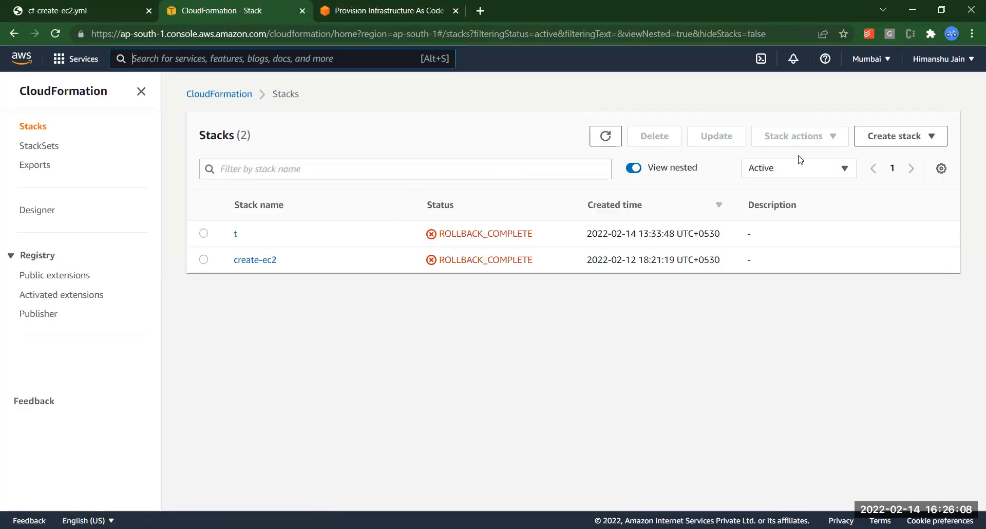
Step: Start a new stack from a ready template, upload cf-create-ec2.yml as the template file, and continue to the stack details
left_click(189, 98)
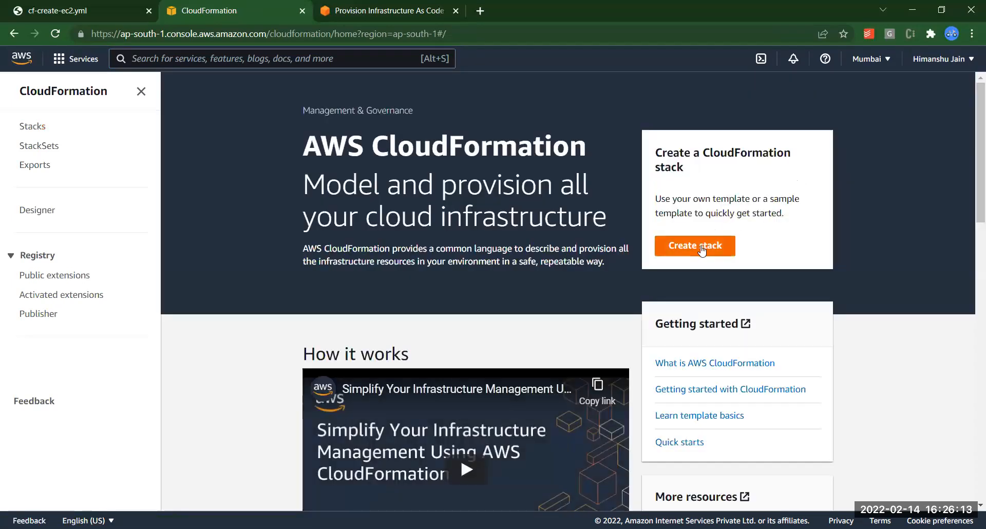
left_click(701, 245)
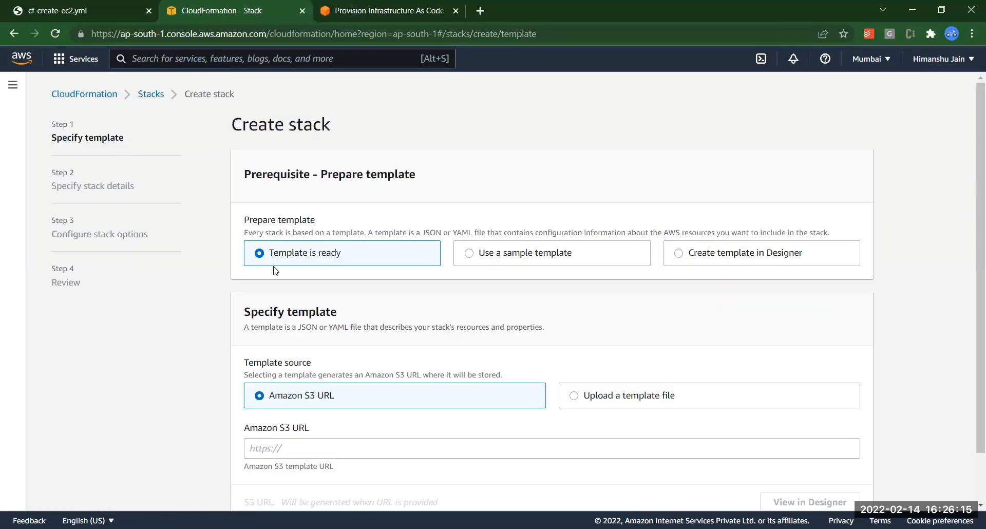
scroll(208, 329, "down", 2)
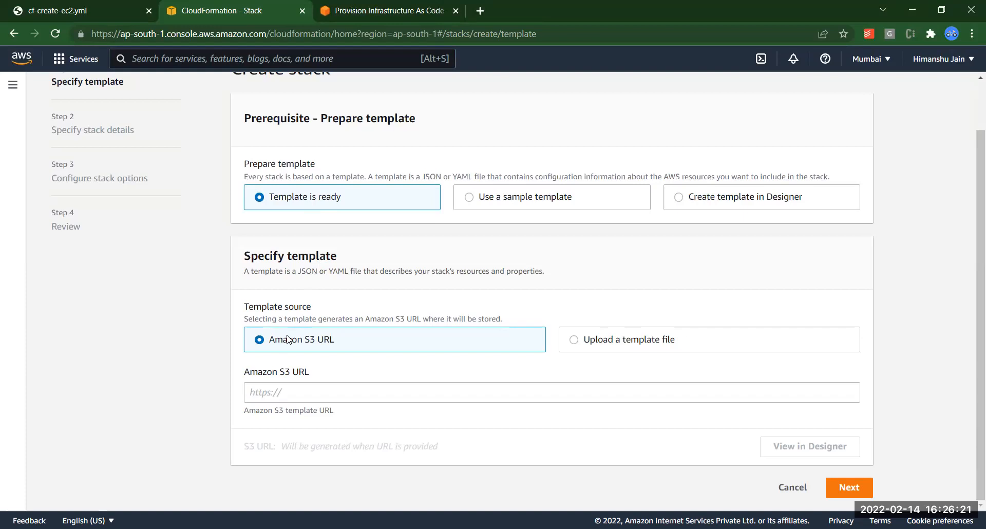
left_click(302, 397)
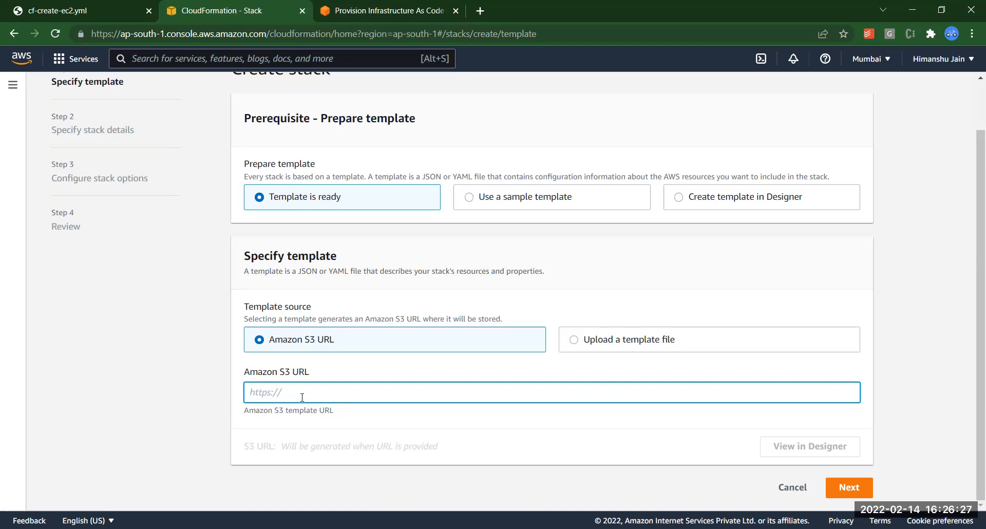
left_click(652, 344)
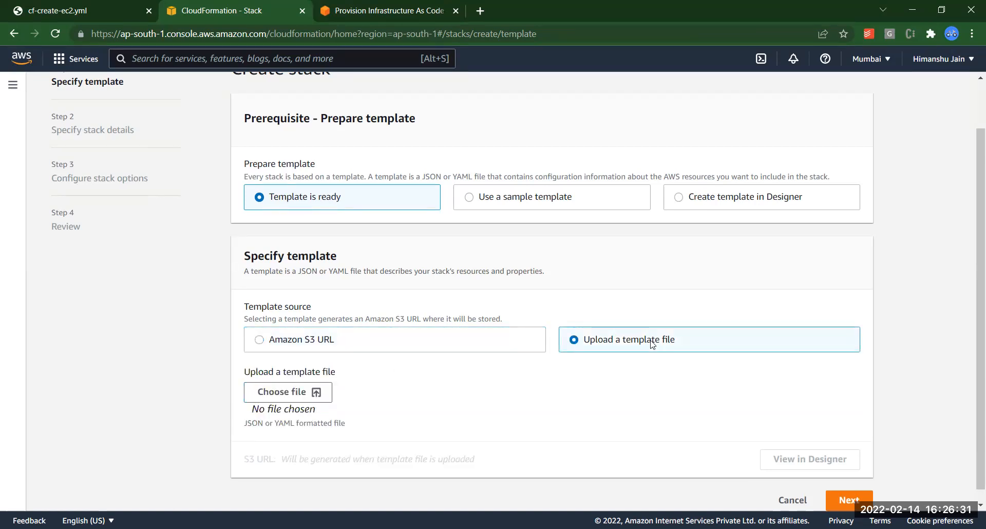
left_click(264, 395)
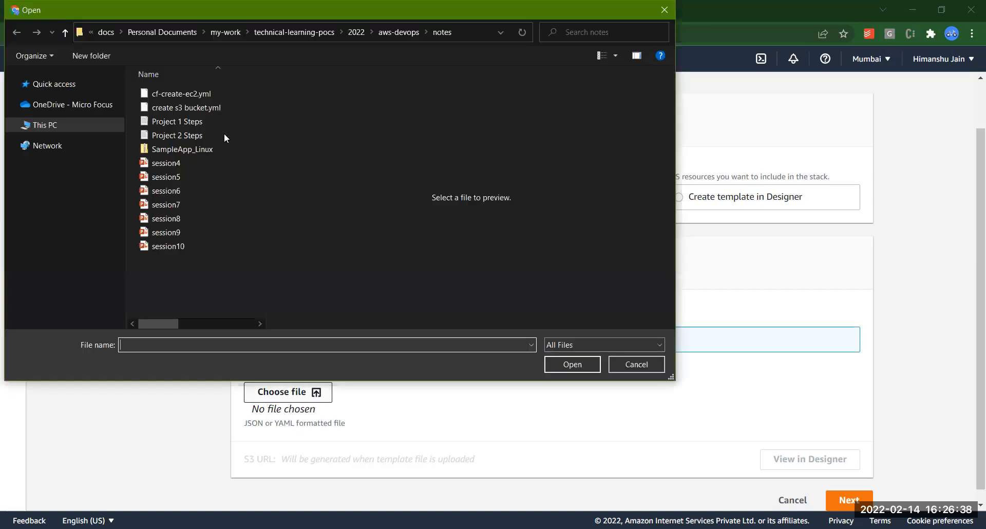
left_click(184, 93)
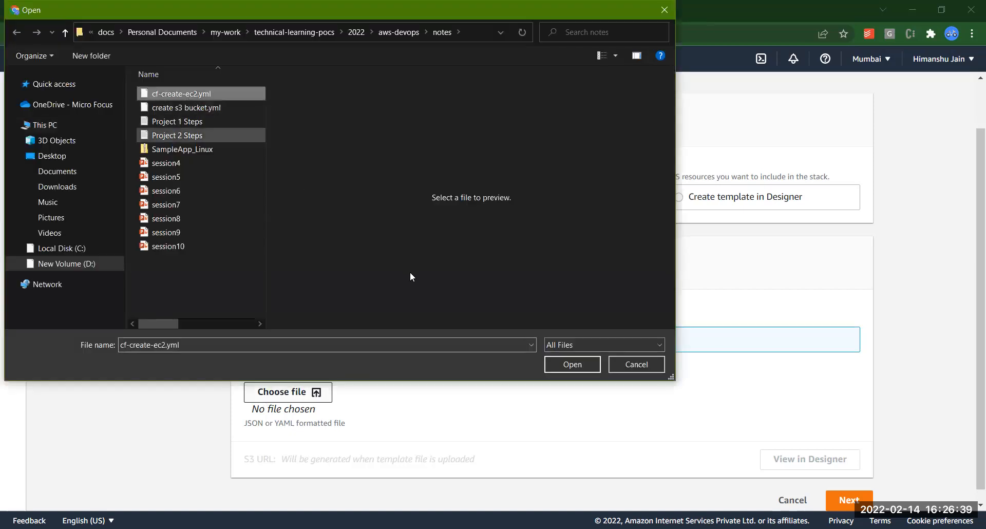
left_click(564, 359)
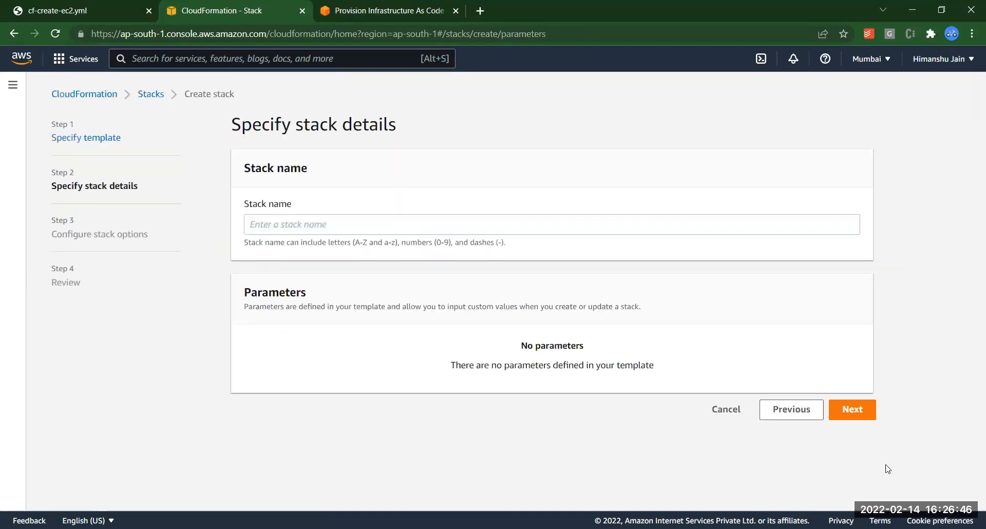
Step: Enter "CF EC2 Instance Creation" as the stack name
left_click(301, 228)
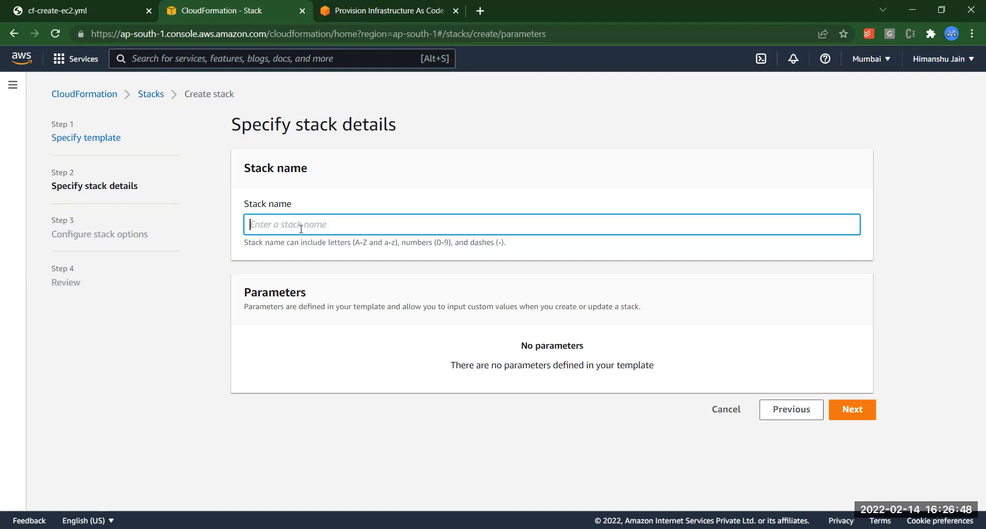
type("CF EC2 IInstance Creation")
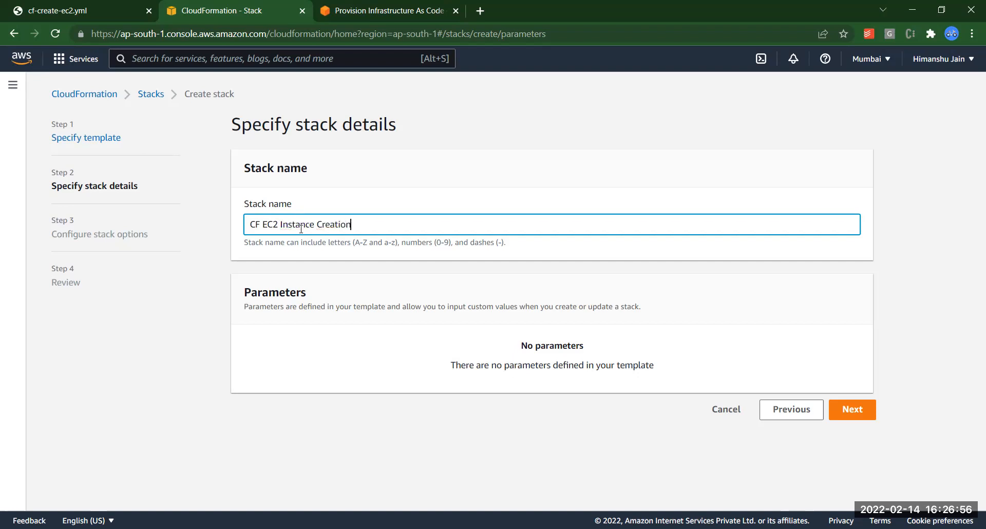
Step: Try to continue to the stack options with the spaced stack name
left_click(316, 327)
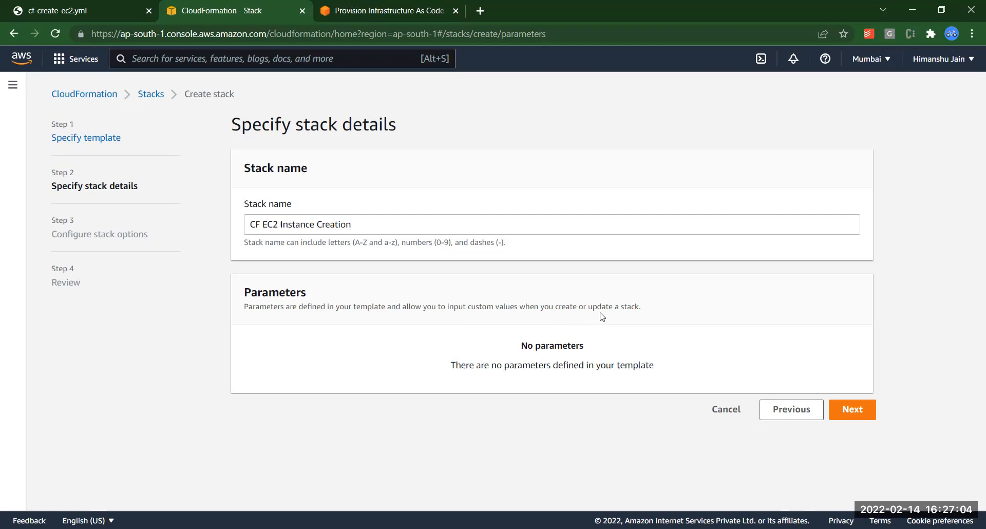
double_click(632, 304)
left_click(843, 409)
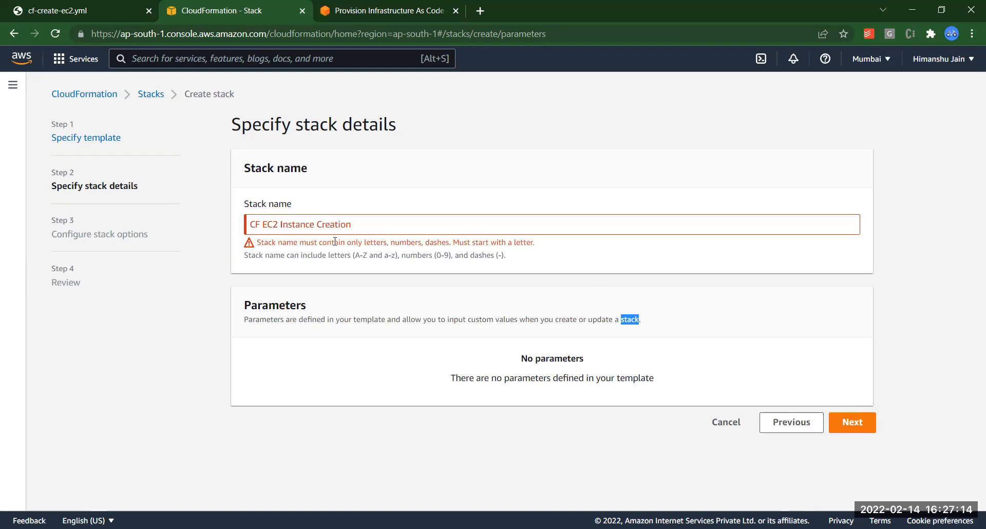
Step: Remove the spaces from the stack name so it reads CFEC2InstanceCreation, and continue to the stack options
left_click(265, 223)
key("BackSpace")
key("Left")
key("Left")
key("Left")
key("Left")
key("Left")
key("Left")
key("BackSpace")
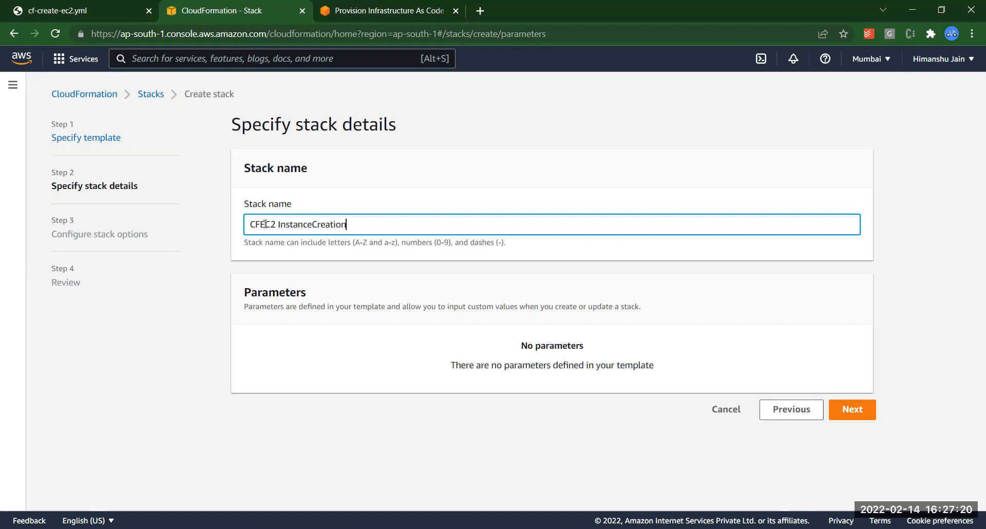
key("BackSpace")
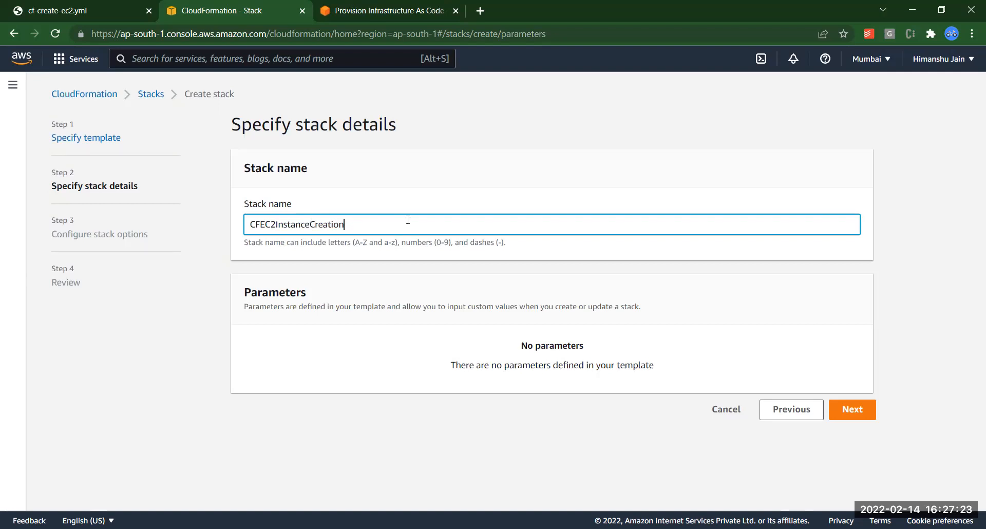
left_click(837, 419)
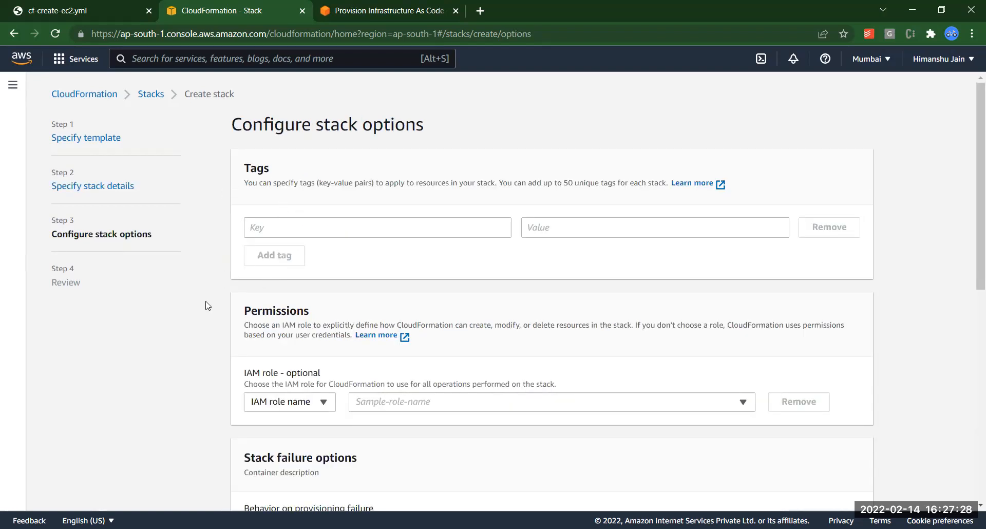
Step: Look over the tags, permissions, failure and advanced options, keep the defaults, and continue to the review
scroll(206, 305, "down", 2)
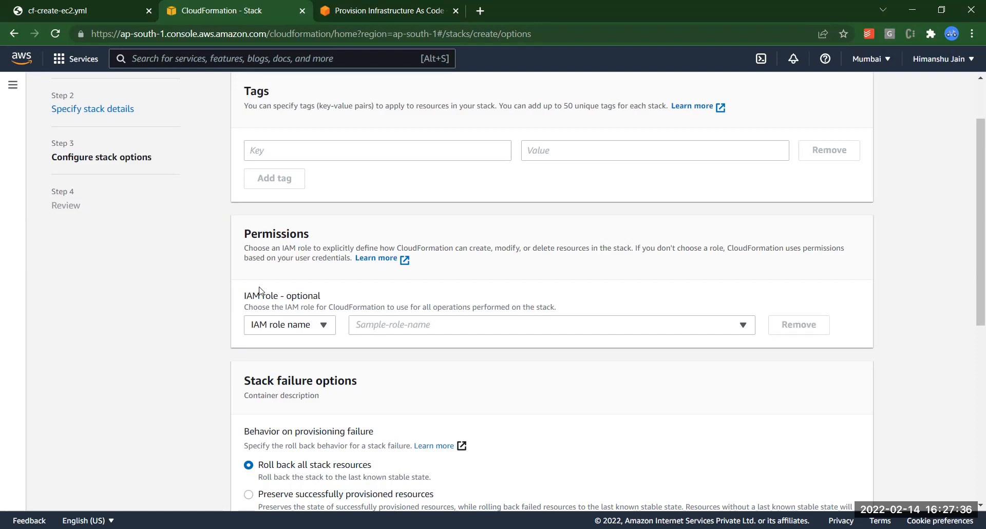
scroll(259, 290, "down", 5)
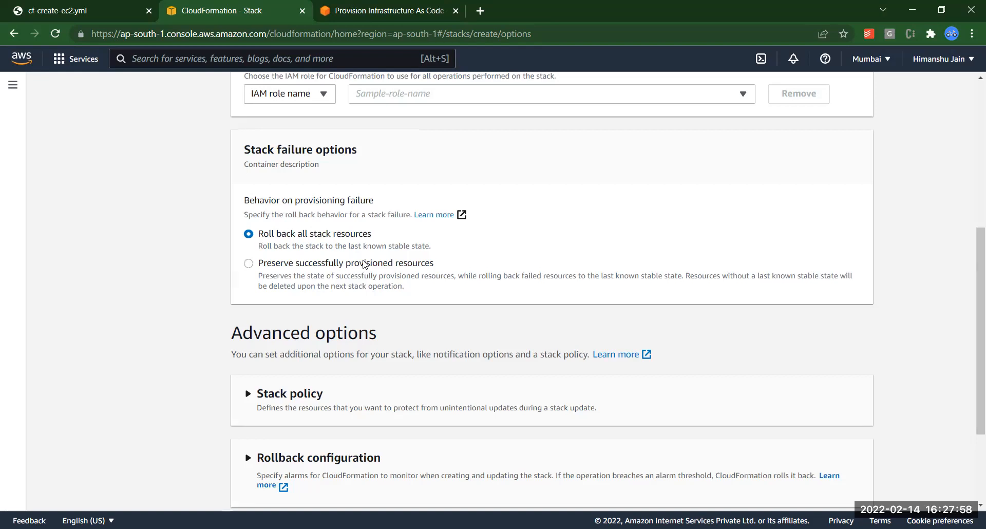
scroll(62, 337, "down", 1)
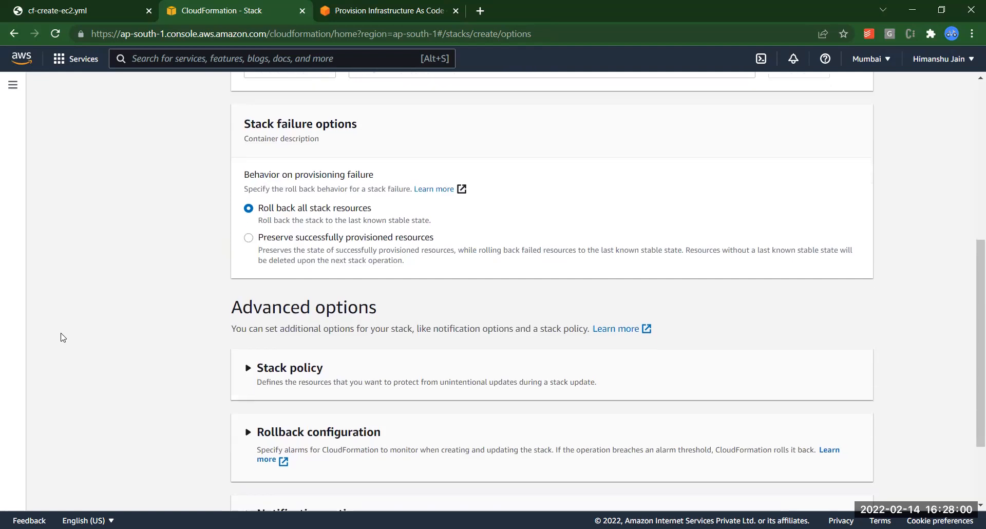
scroll(63, 337, "down", 2)
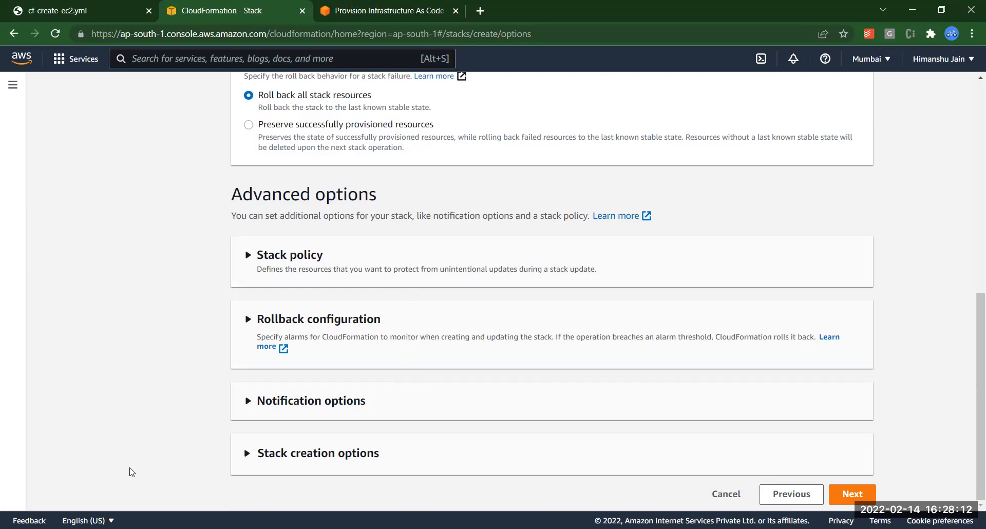
key("Return")
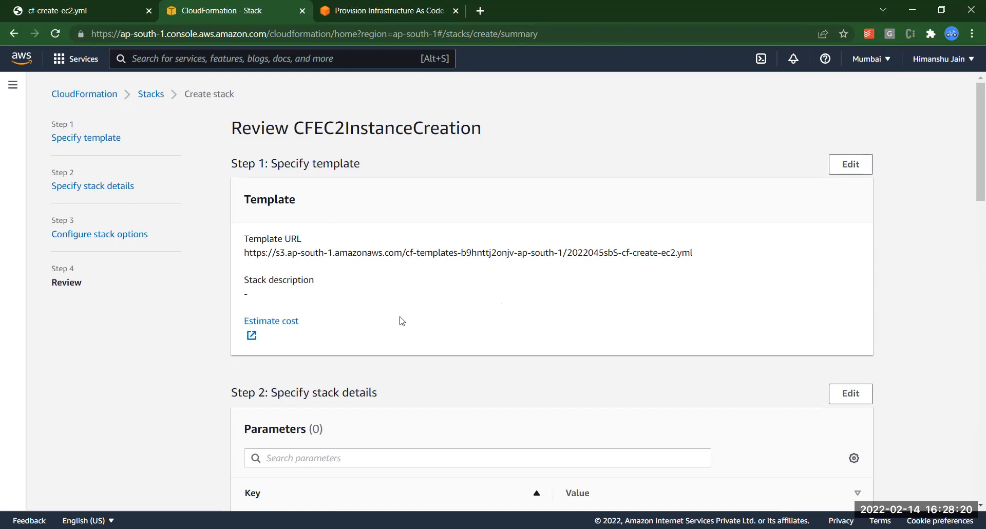
Step: Review the stack summary through to its end and create the stack
left_click_drag(970, 133, 970, 447)
scroll(972, 171, "down", 4)
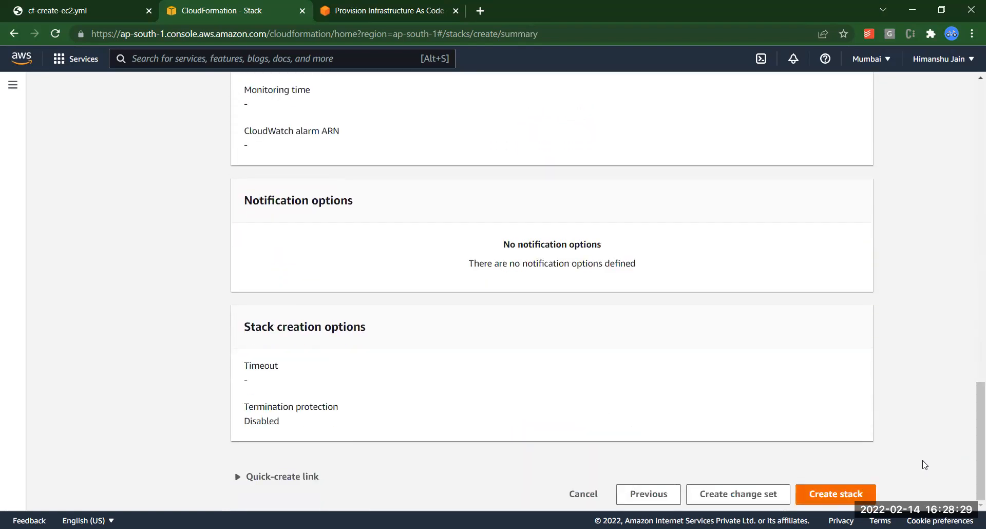
left_click(835, 494)
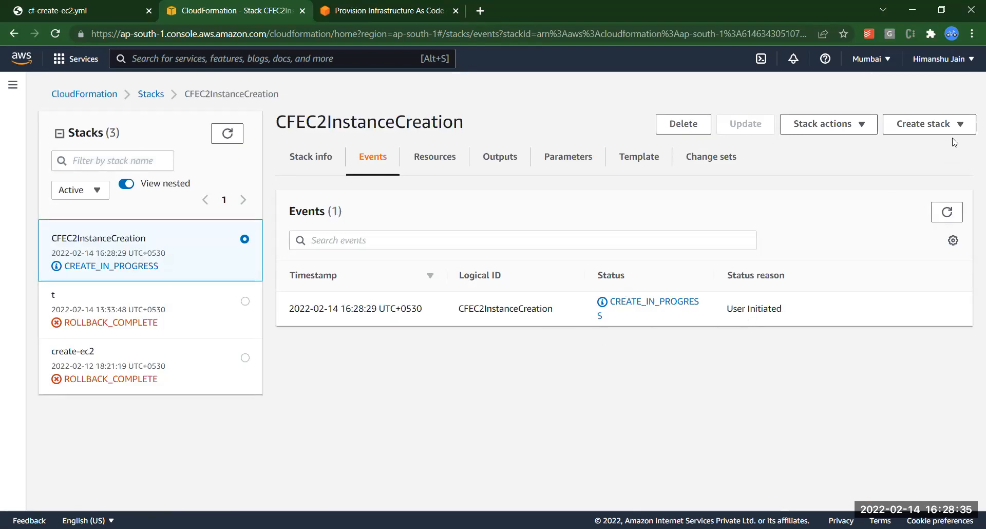
Step: Refresh the new stack's events to follow its creation, and open the EC2 instance listed among its resources
left_click(943, 213)
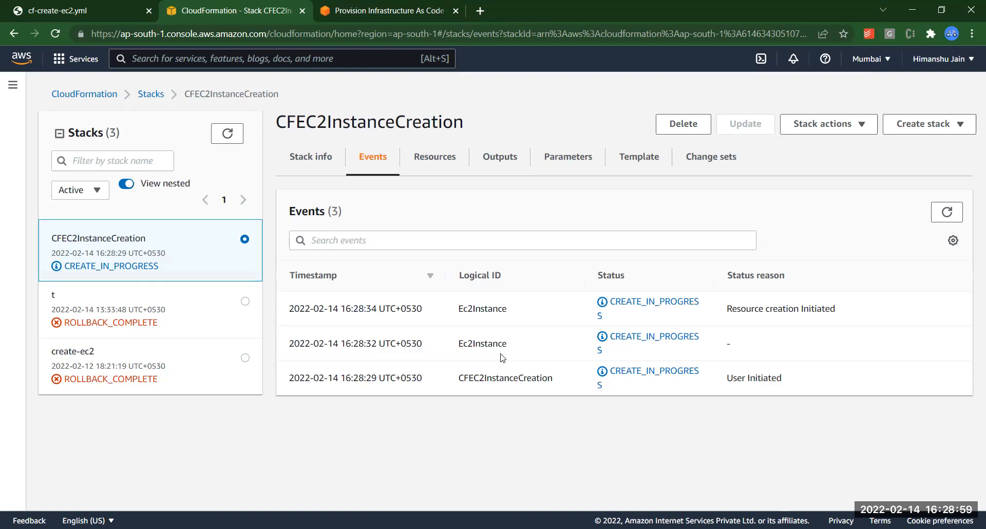
left_click(949, 218)
left_click(433, 163)
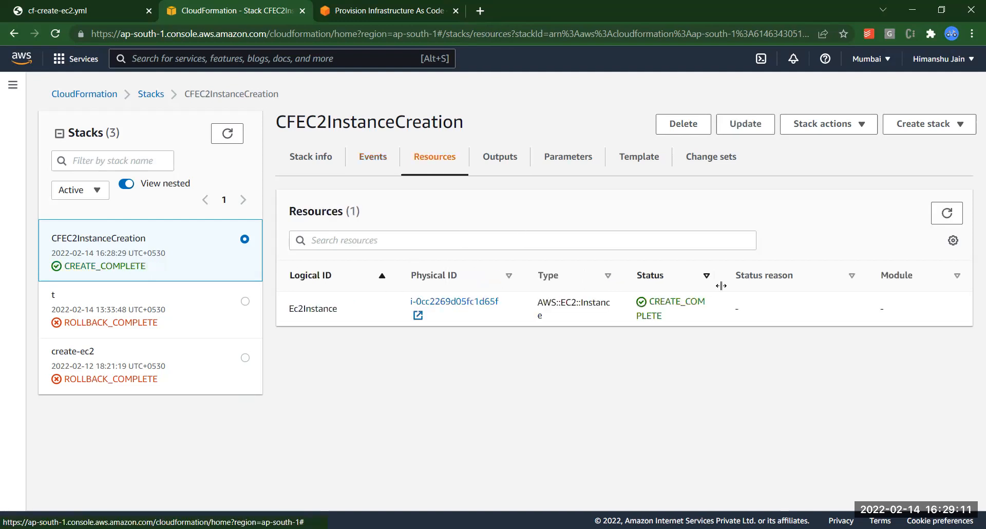
left_click(451, 301)
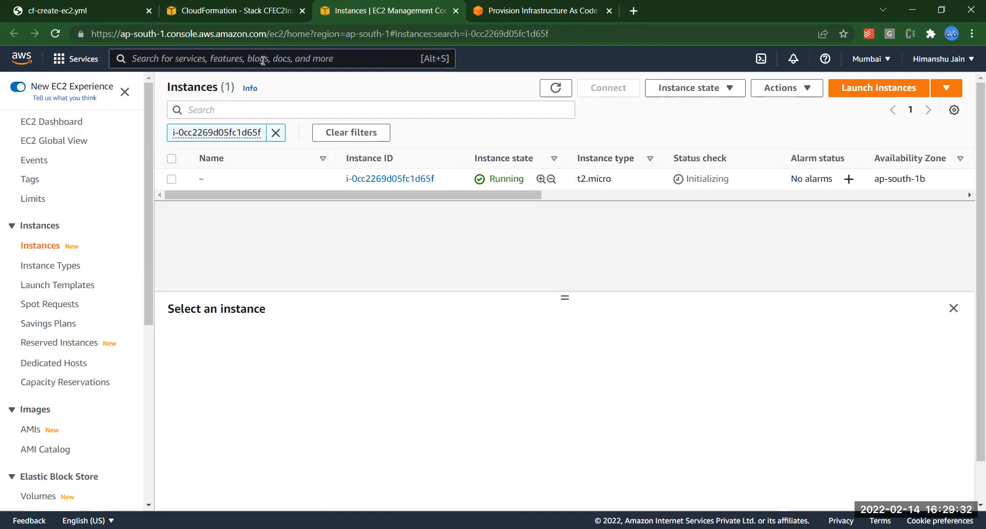
Step: Return to the CloudFormation stack and look through its events, resources and template
left_click(238, 11)
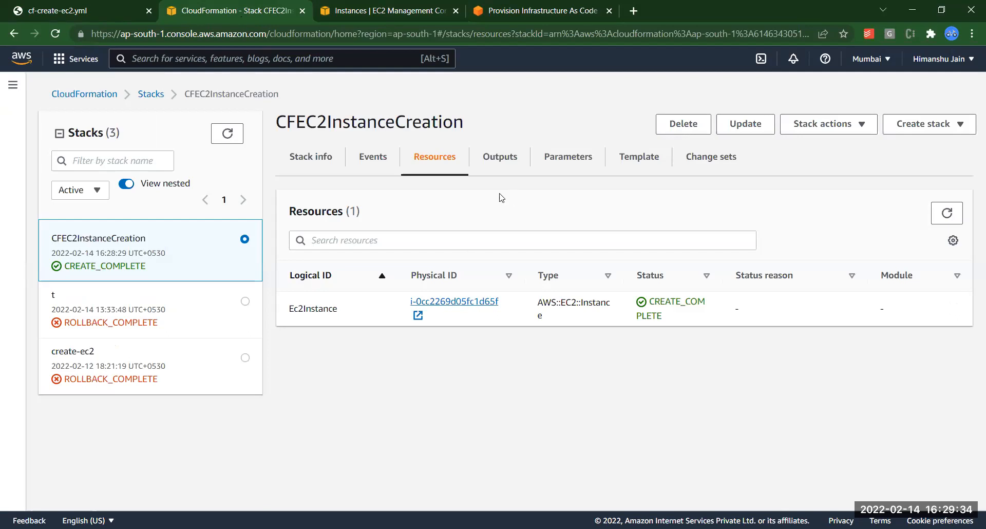
left_click(380, 159)
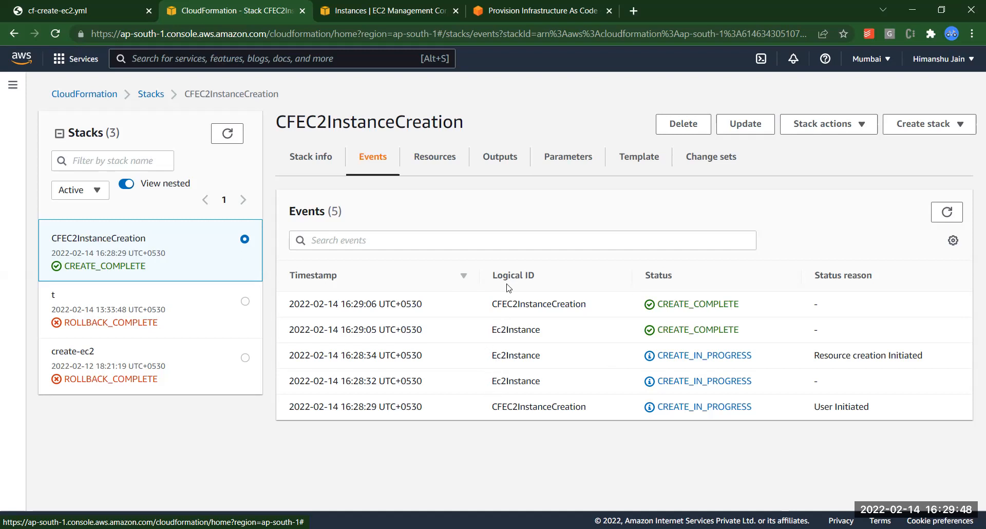
left_click(444, 164)
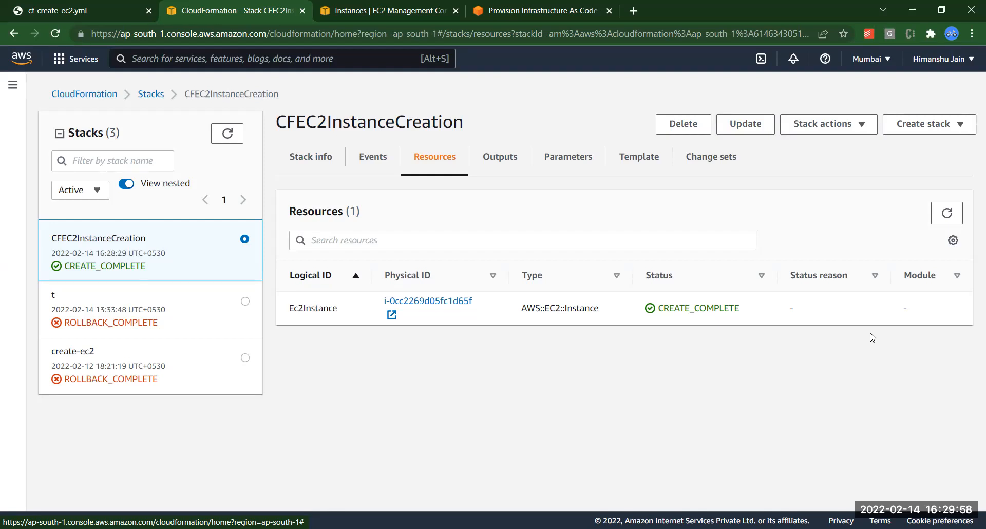
left_click(635, 163)
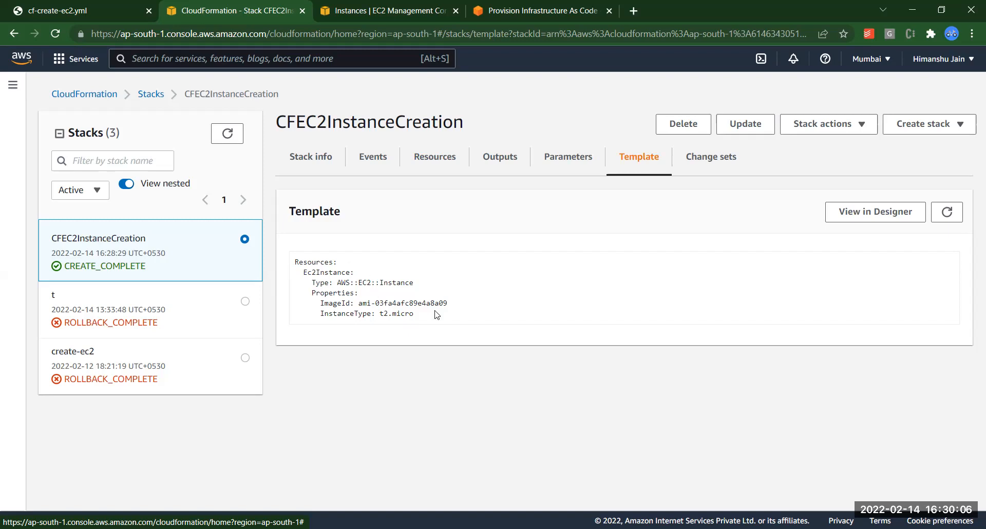
Step: Switch to the EC2 instances list, refresh it, check the instance's columns including launch time, and open the instance's summary
left_click(409, 10)
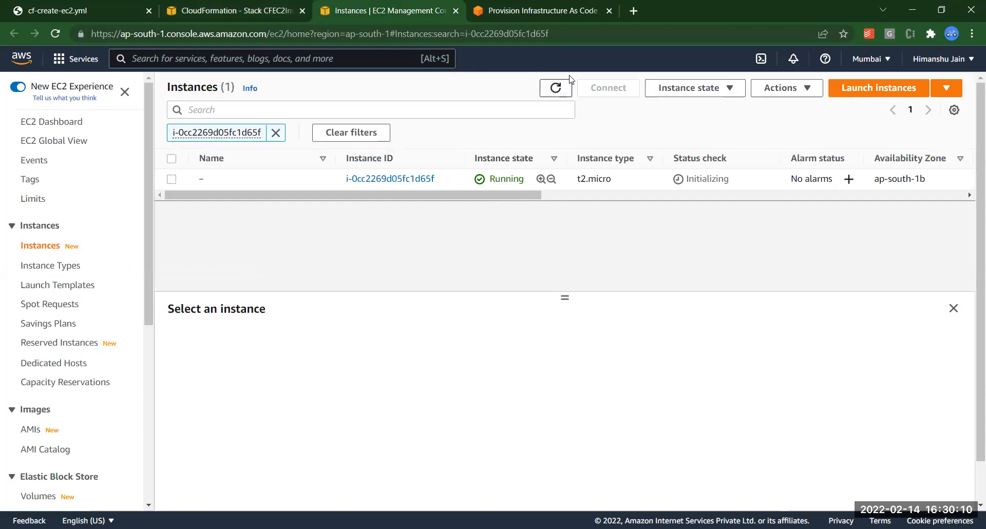
left_click(562, 89)
left_click_drag(526, 193, 972, 208)
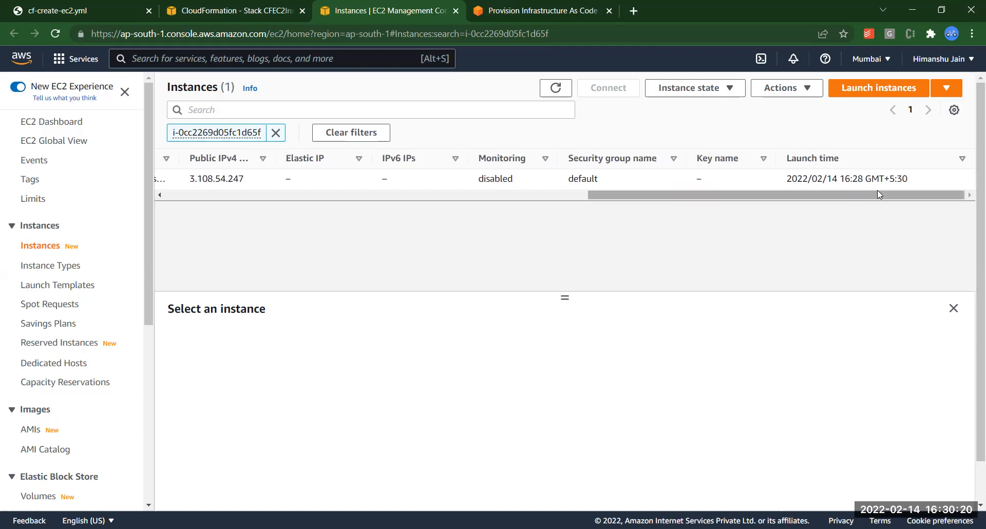
left_click_drag(878, 190, 585, 204)
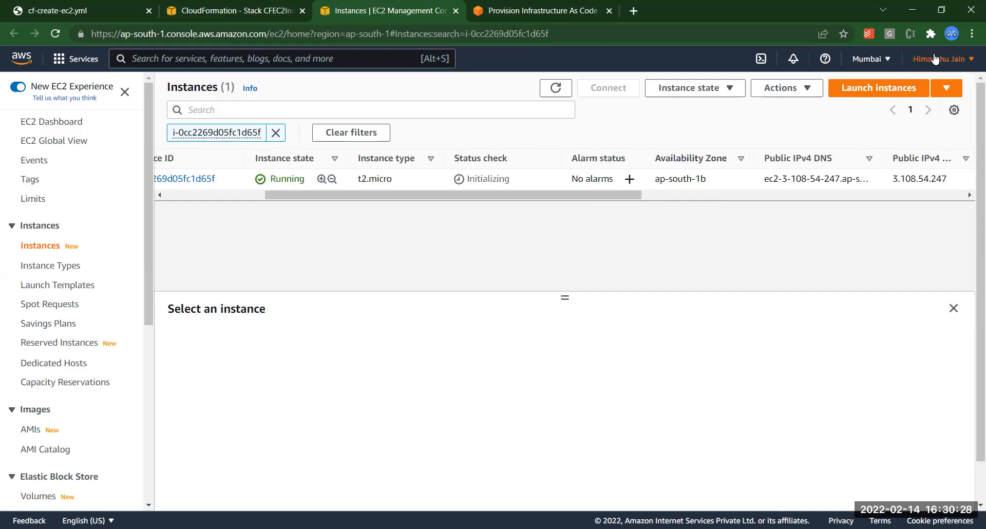
left_click_drag(629, 200, 417, 194)
left_click(416, 180)
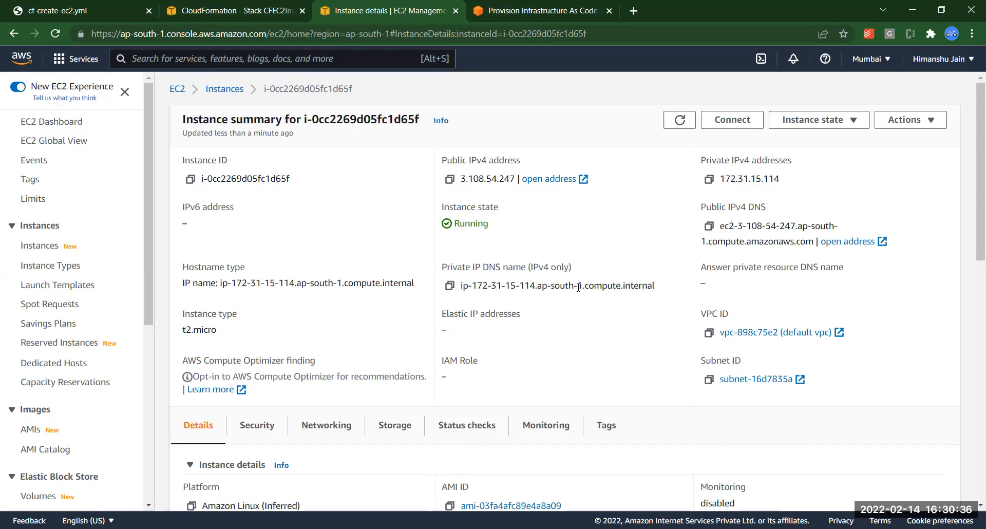
Step: Examine the instance's type, platform, AMI and other details on its summary page
double_click(207, 332)
left_click(386, 323)
scroll(386, 323, "down", 5)
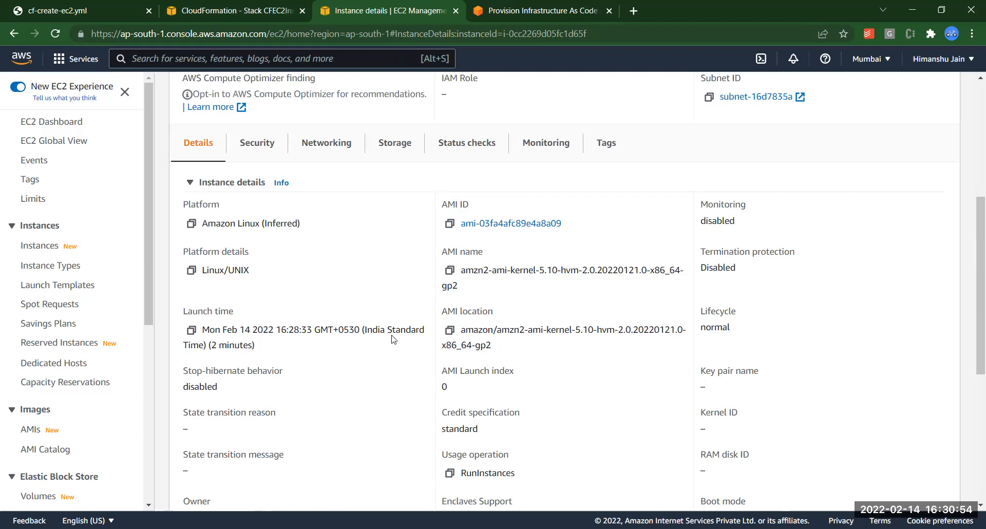
scroll(393, 339, "down", 5)
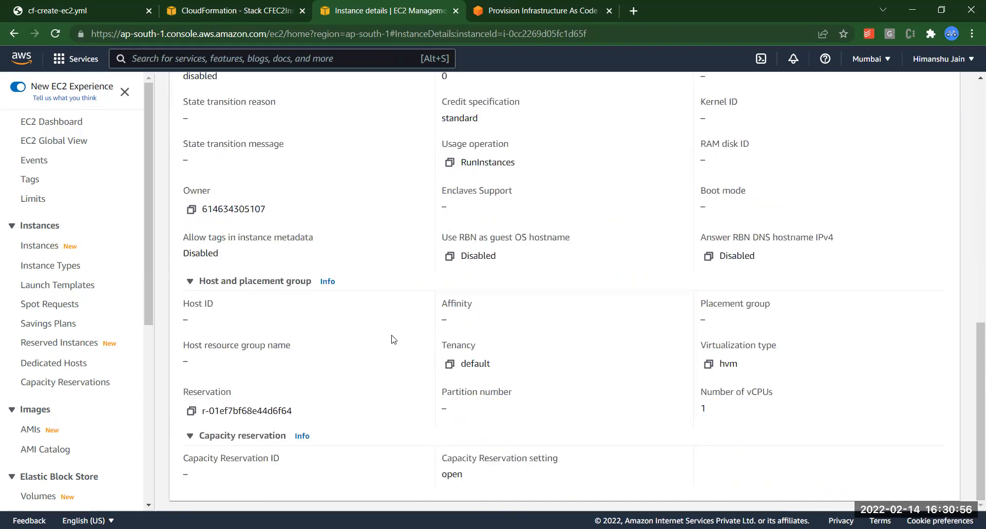
scroll(394, 338, "up", 4)
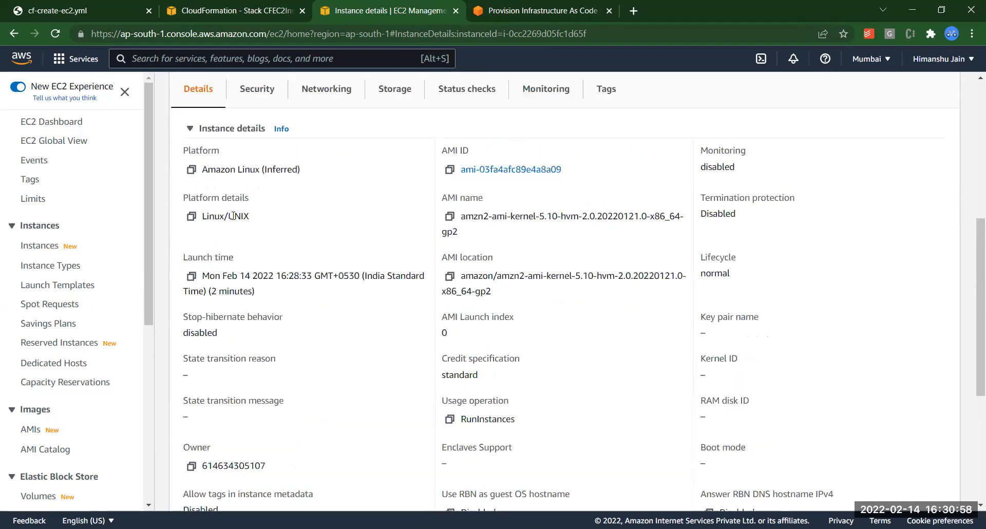
Step: View the CloudFormation stack's overview information and check the source file cf-create-ec2.yml, returning to the stack
left_click(239, 14)
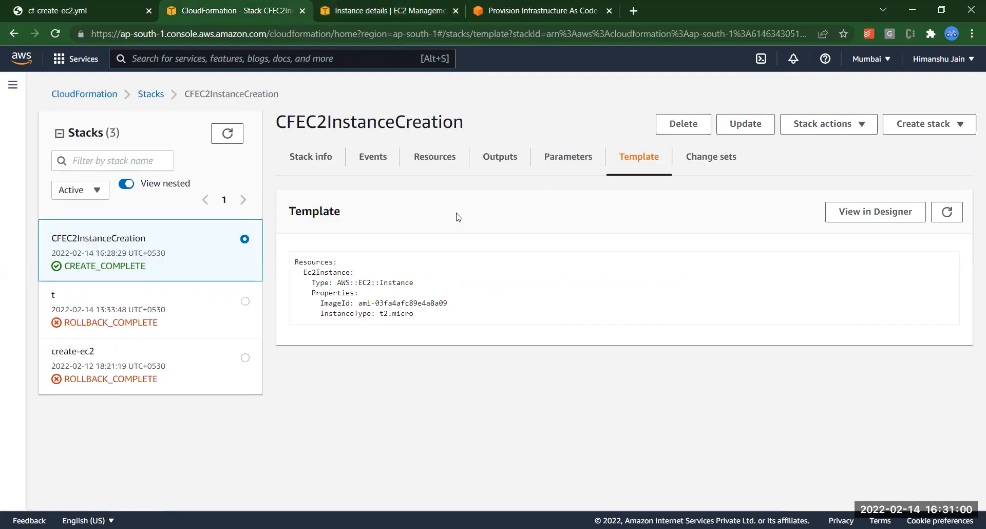
left_click(337, 162)
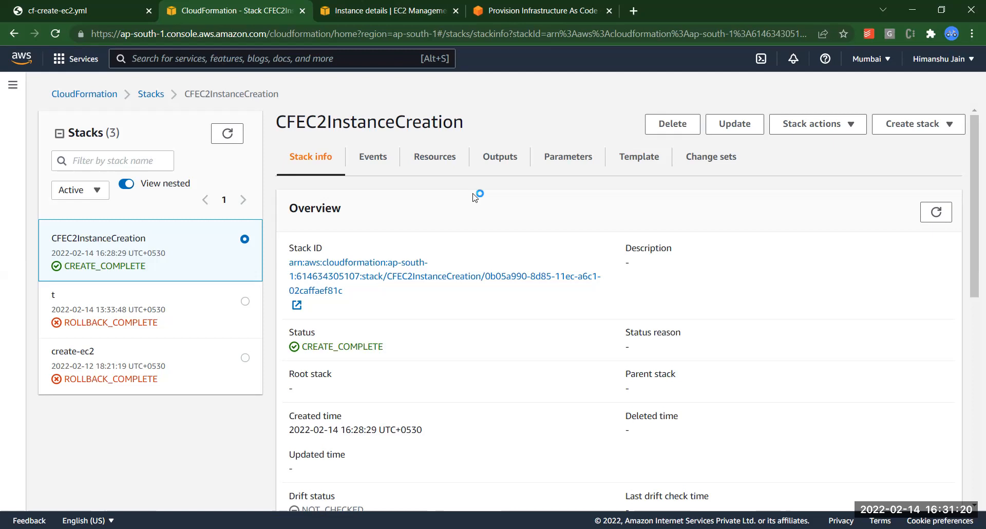
left_click(103, 9)
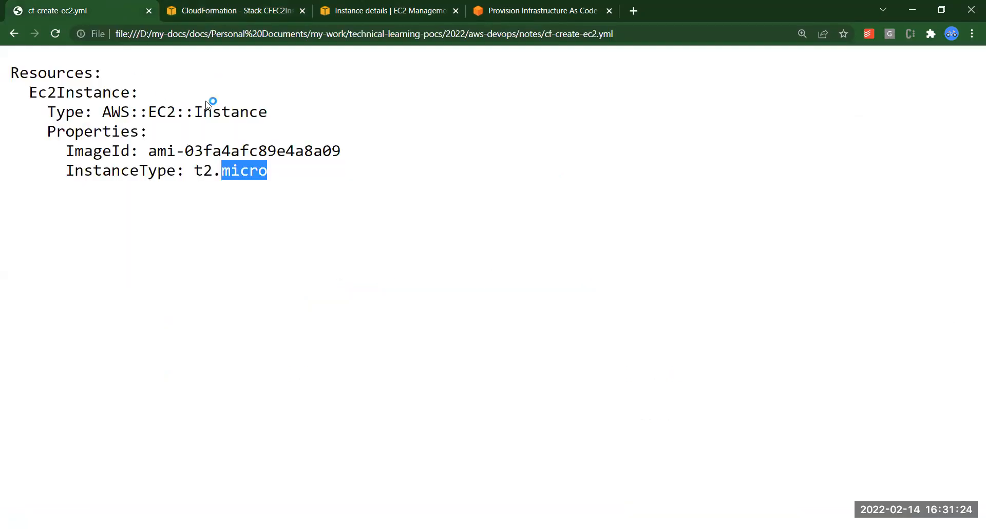
left_click(244, 7)
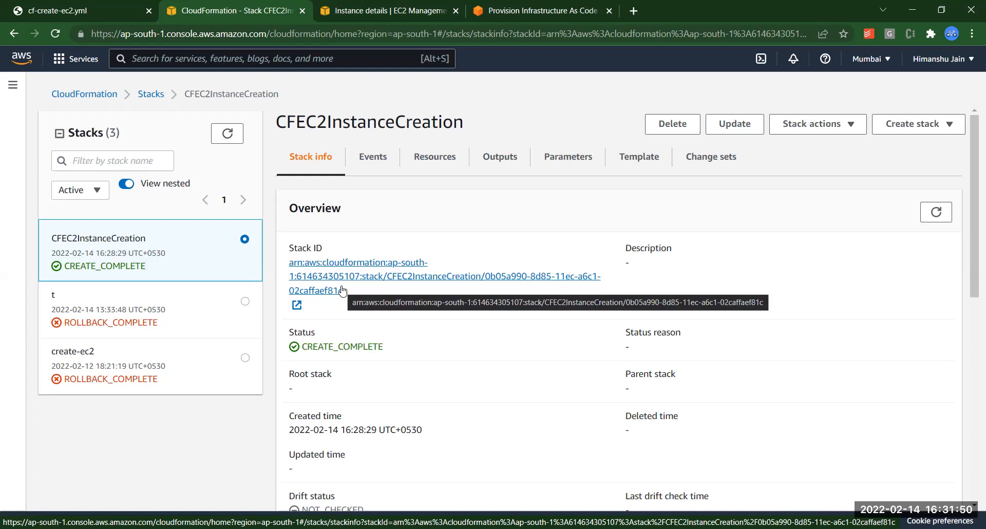
Step: Glance at the instance details again, and go back over the stack's resources, events and template
left_click(362, 8)
left_click(277, 10)
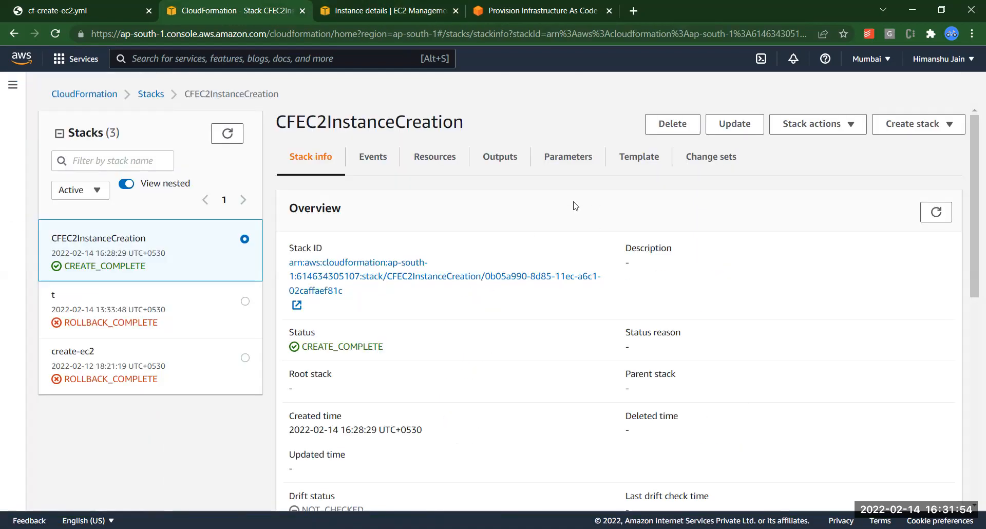
left_click(455, 162)
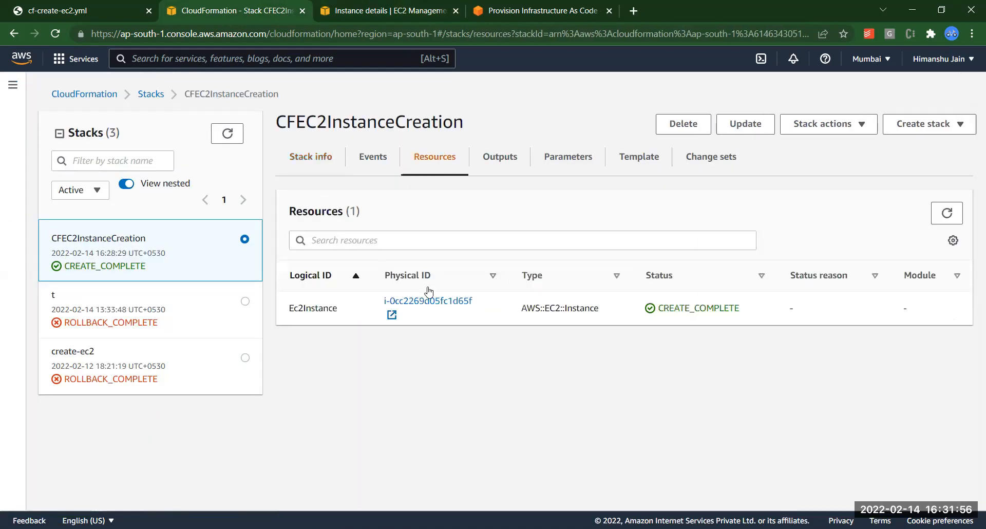
left_click(369, 161)
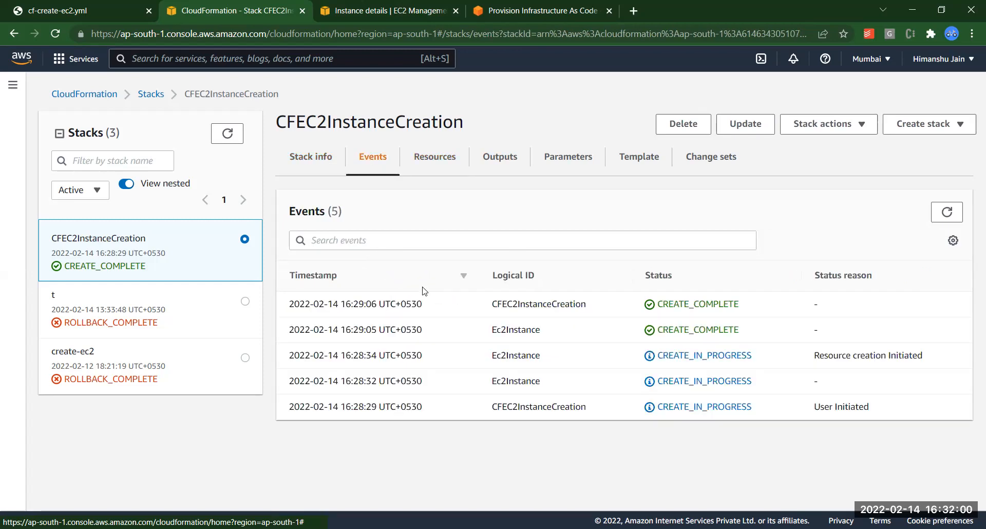
left_click(662, 155)
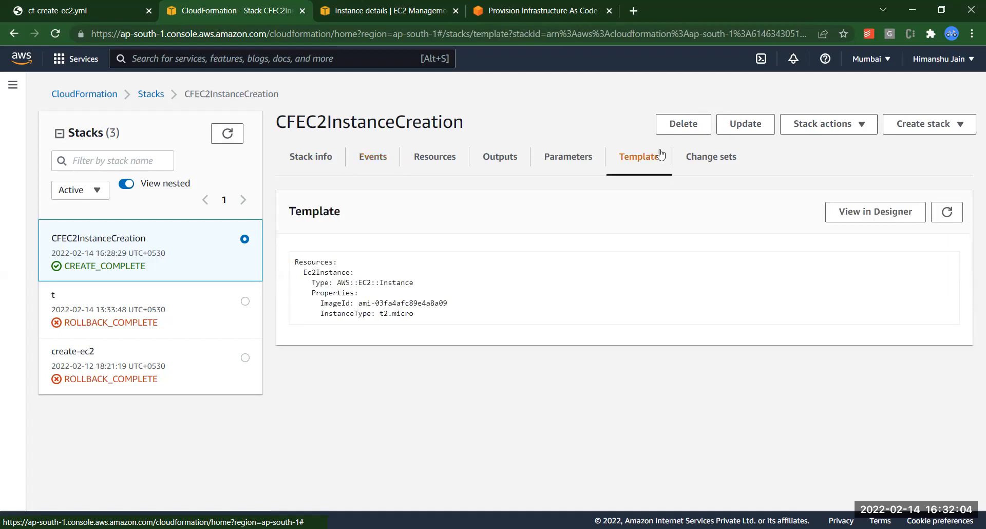